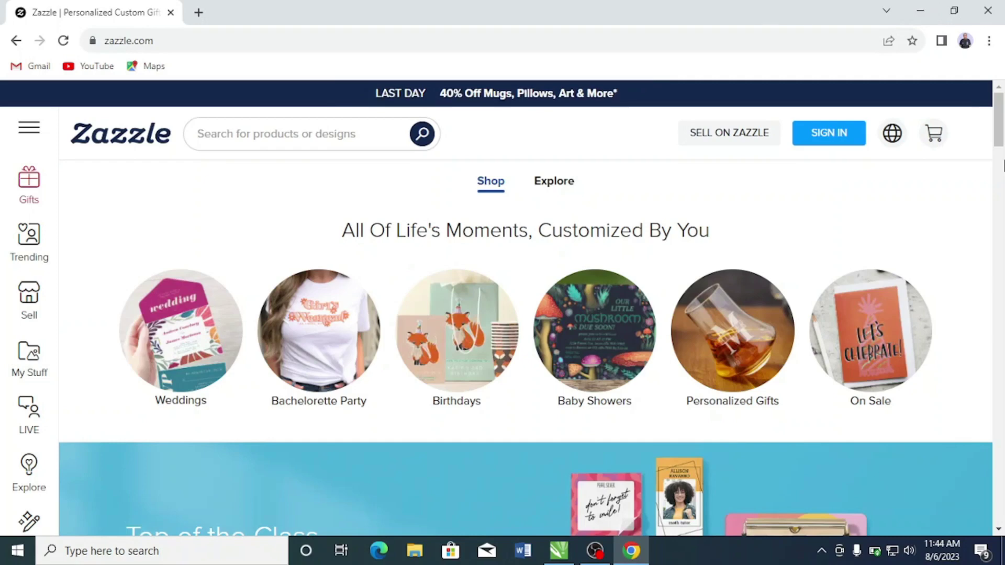
# Step: Sign in to the Zazzle account with the prefilled e-mail by entering the account password
pyautogui.click(1002, 165)
pyautogui.moveTo(1002, 166); pyautogui.dragTo(1002, 88)
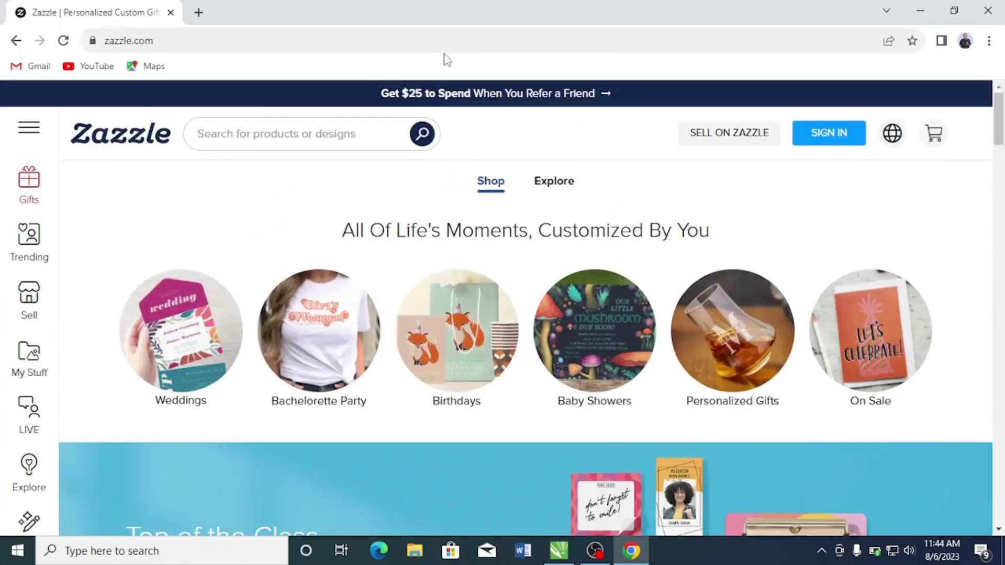
pyautogui.click(832, 133)
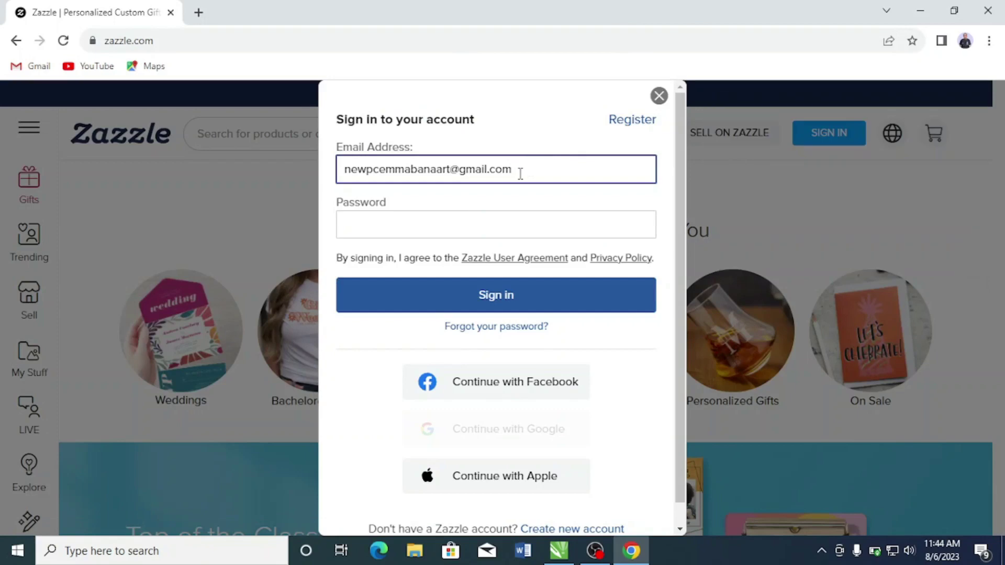
pyautogui.click(495, 213)
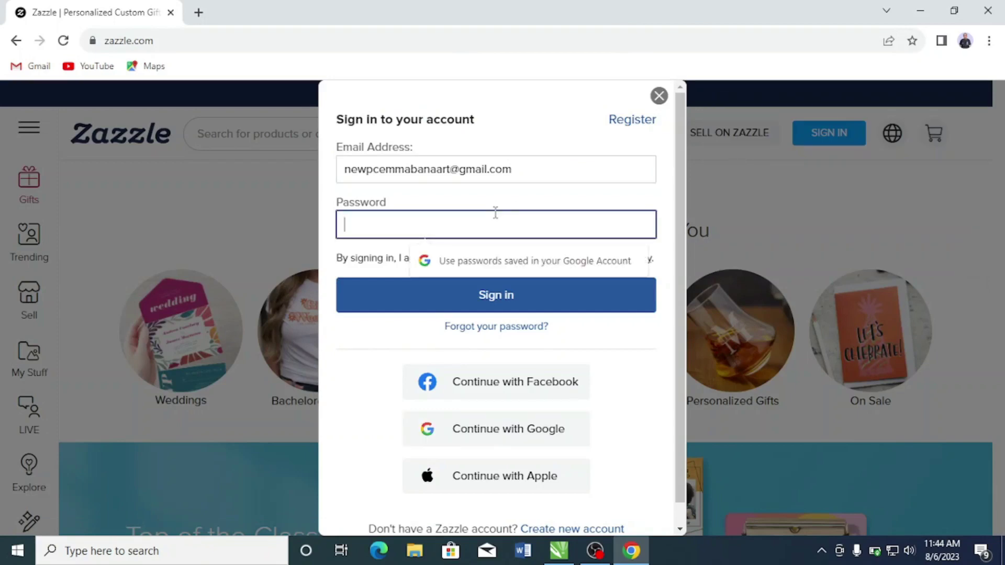
pyautogui.write('•••')
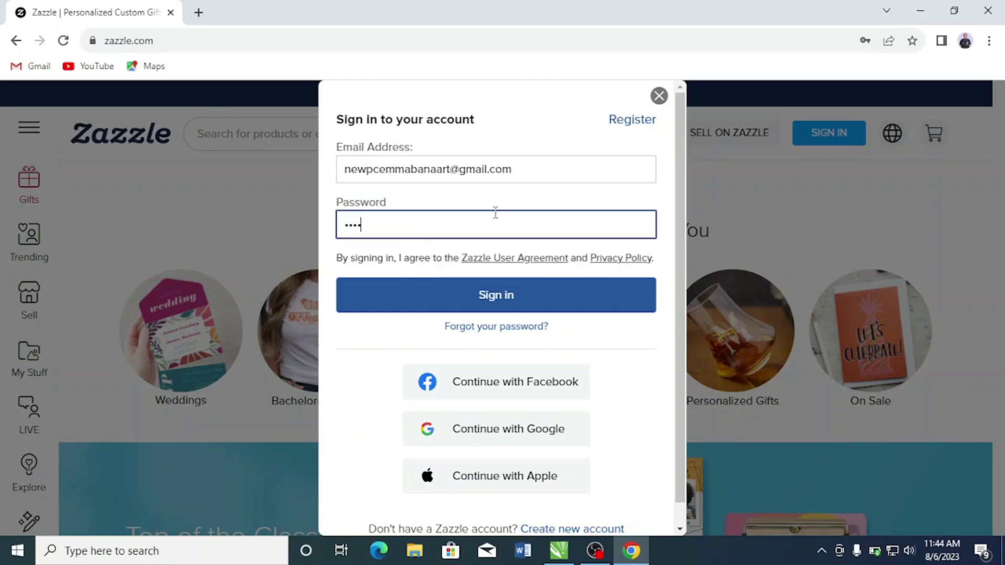
pyautogui.hotkey('ctrl', 'a')
pyautogui.write('•••')
pyautogui.press('Return')
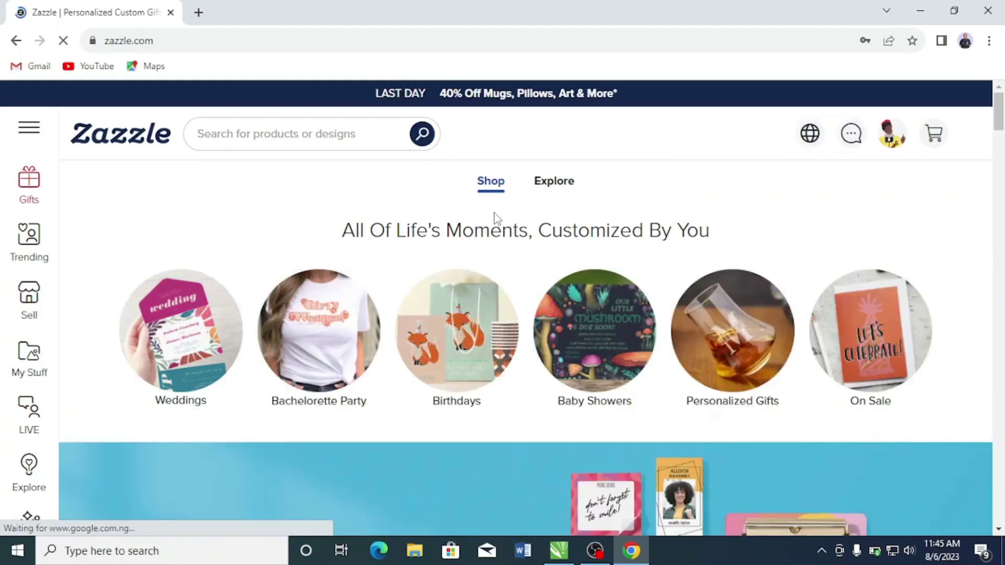
# Step: Open the My Stores page of the signed-in account
pyautogui.click(889, 145)
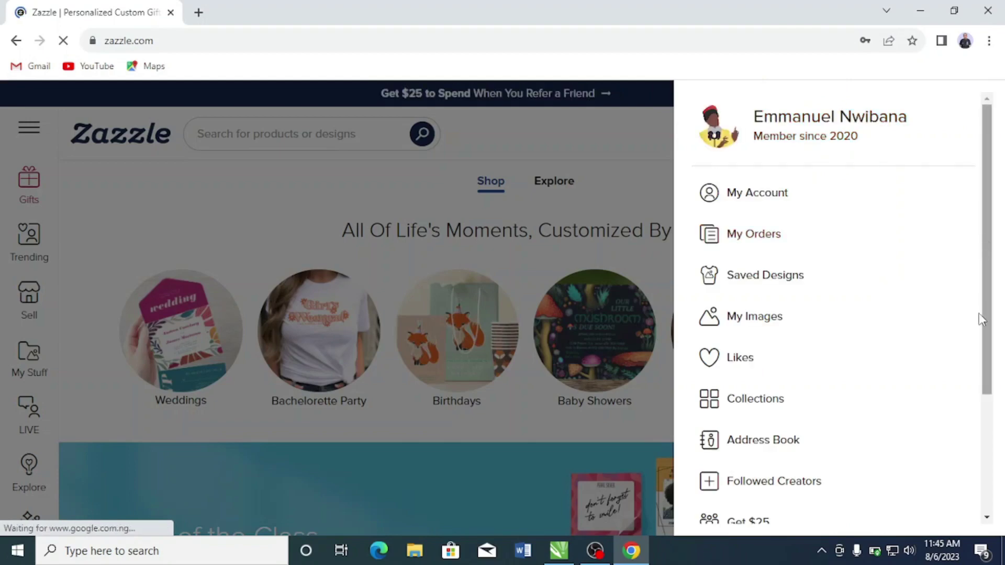
pyautogui.scroll(-2, 978, 314)
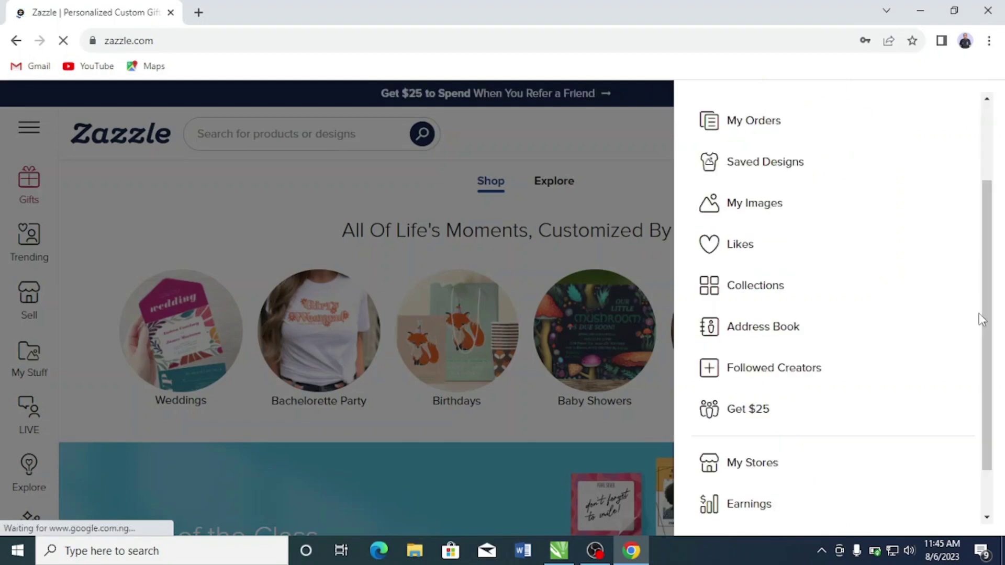
pyautogui.click(748, 463)
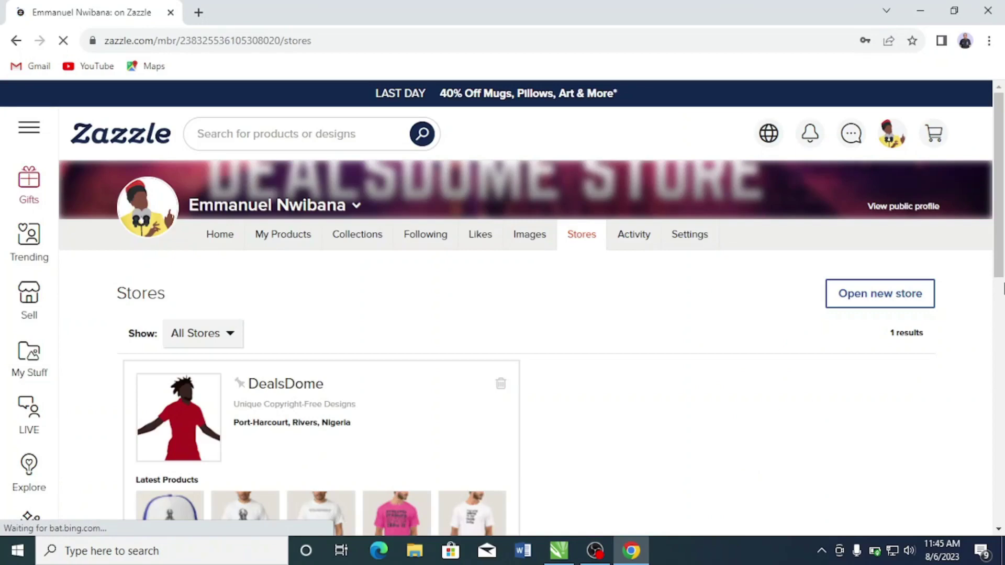
# Step: Save the Zazzle password in the browser for this device only
pyautogui.scroll(-8, 1002, 286)
pyautogui.moveTo(1002, 286); pyautogui.dragTo(1002, 222)
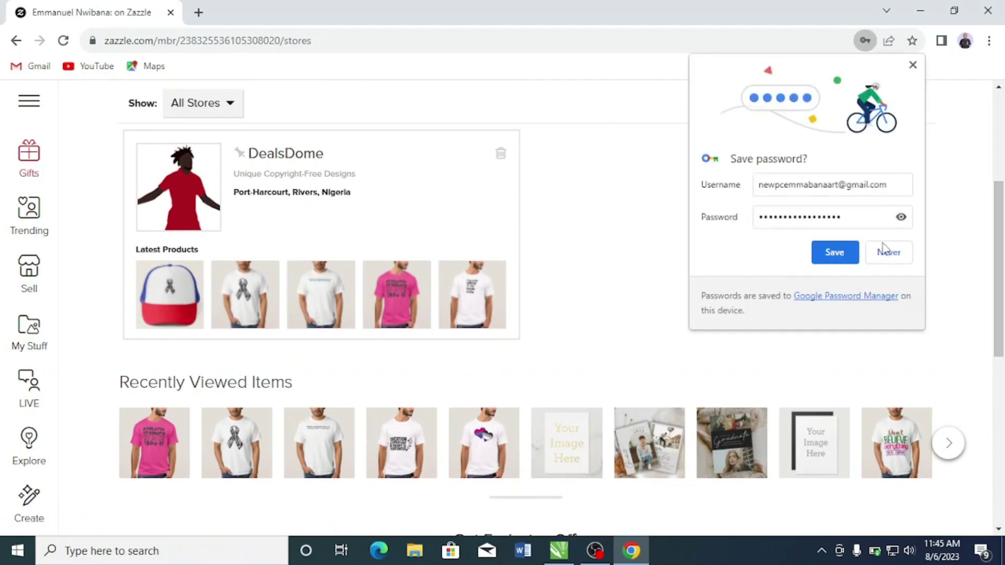
pyautogui.click(845, 253)
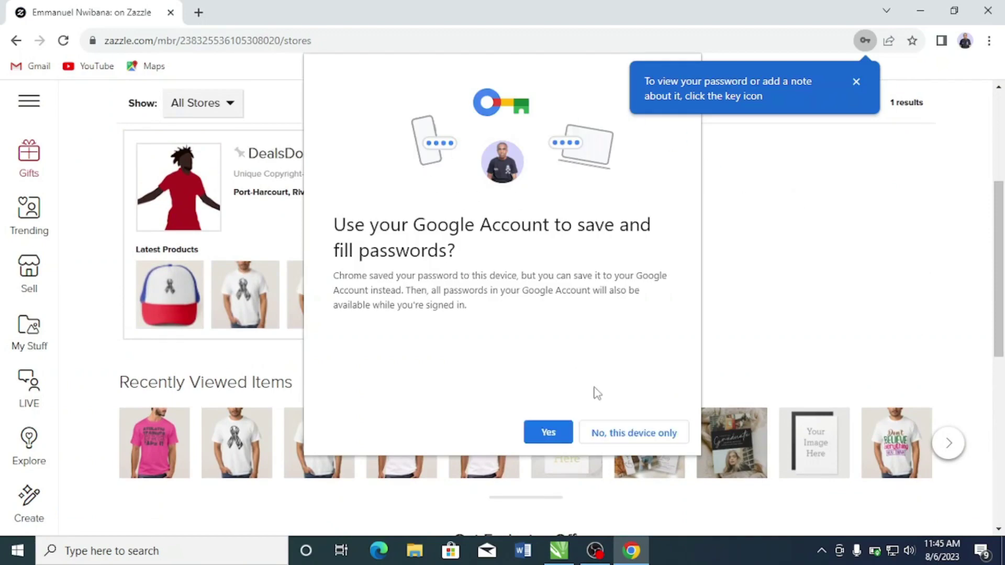
pyautogui.click(626, 438)
# Step: Open the DealsDome store and view its latest created products
pyautogui.click(260, 163)
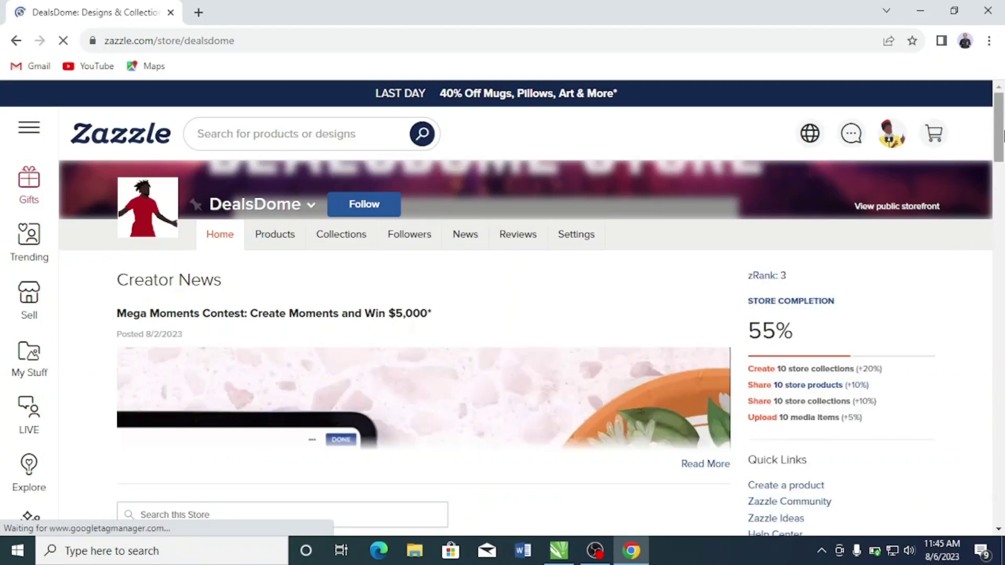
pyautogui.moveTo(1003, 115); pyautogui.dragTo(1003, 170)
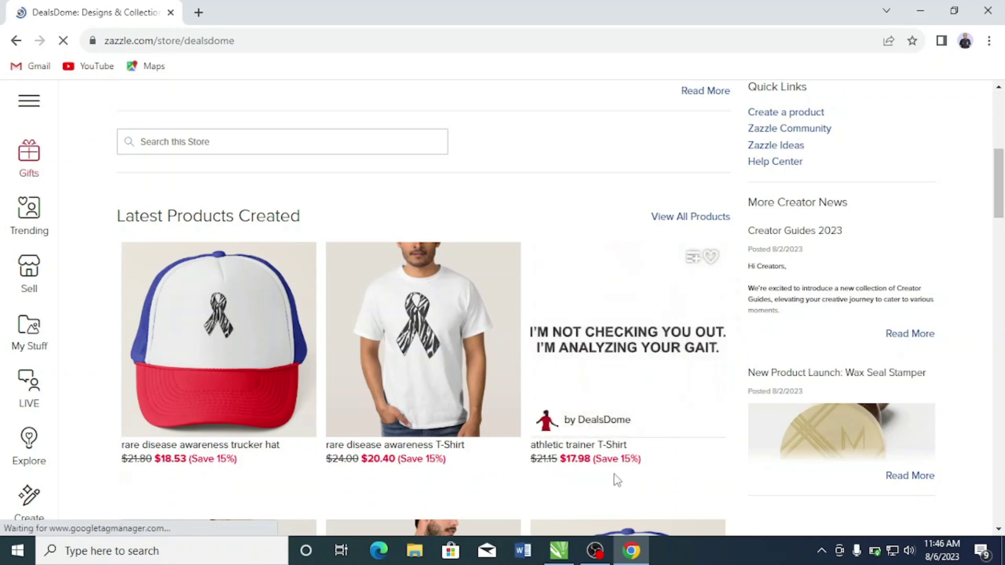
# Step: Switch to CorelDRAW and add the artistic text "I" in the upper-left part of the page
pyautogui.click(558, 550)
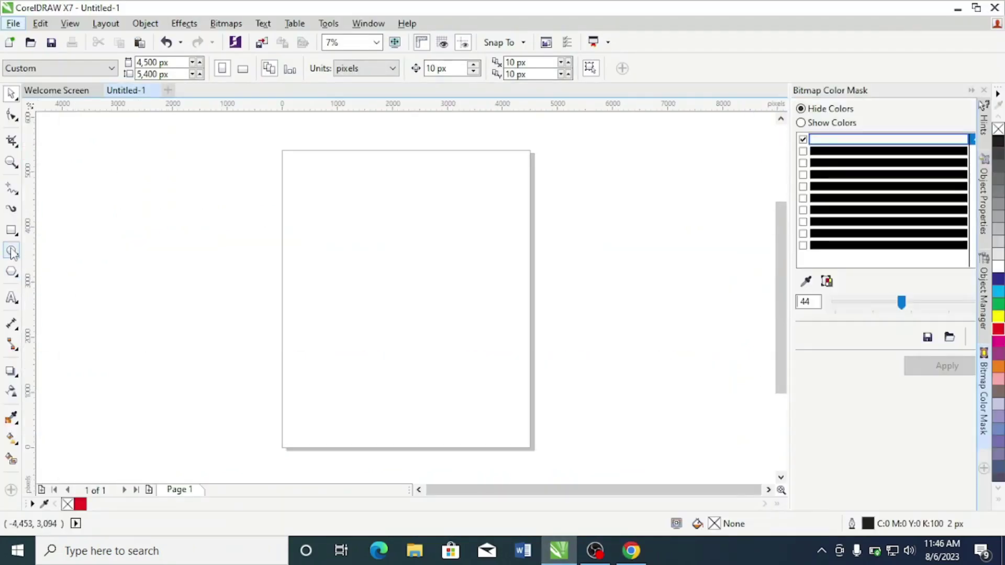
pyautogui.click(11, 300)
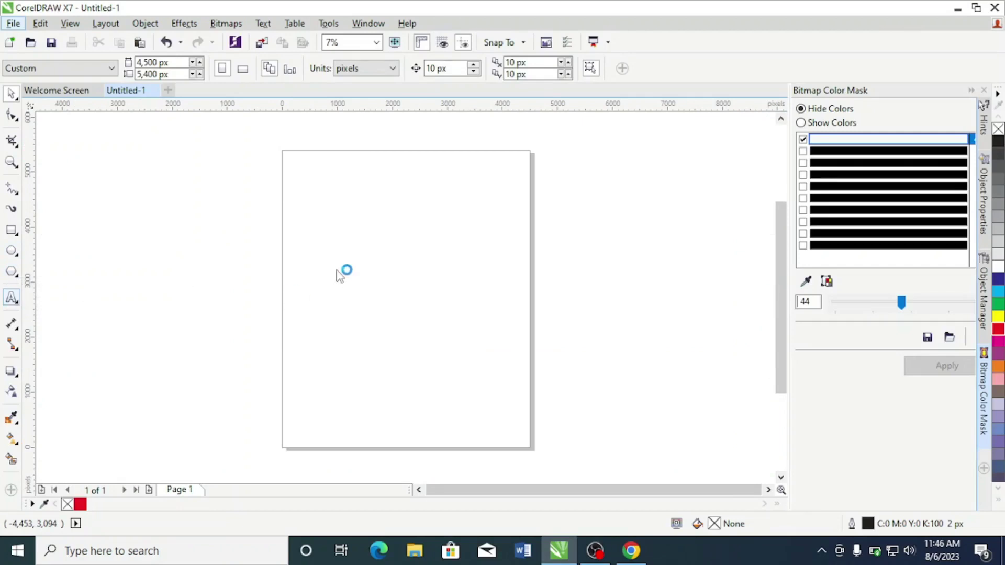
pyautogui.click(331, 244)
pyautogui.write('I')
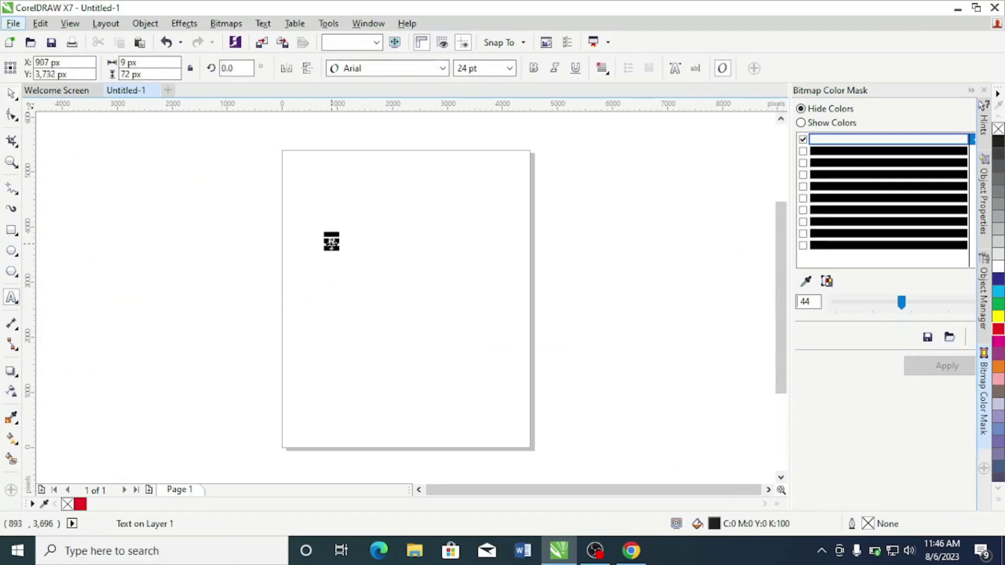
# Step: Enlarge the letter I to about 203 pt and set its font to Impact
pyautogui.click(12, 95)
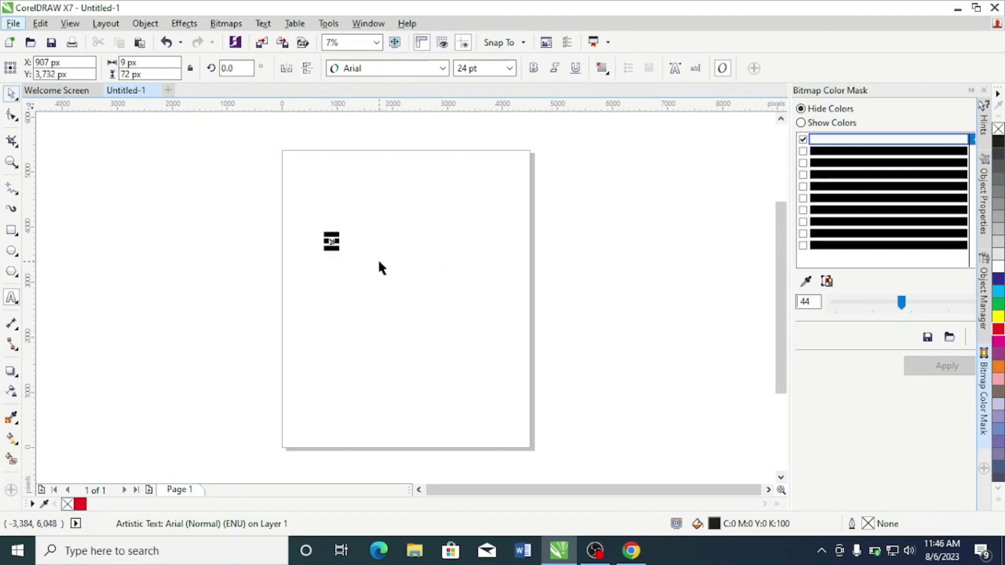
pyautogui.moveTo(337, 246); pyautogui.dragTo(376, 280)
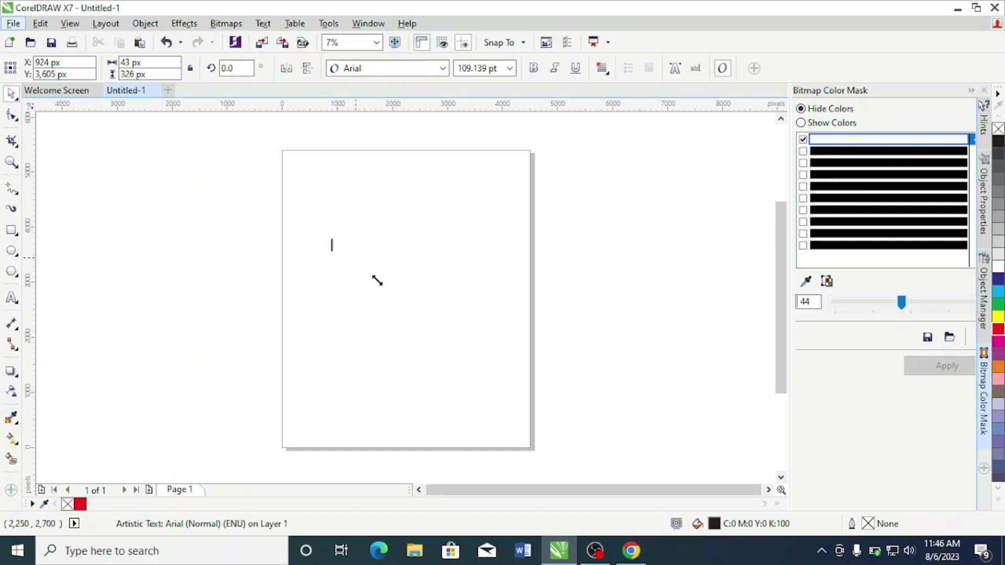
pyautogui.click(394, 72)
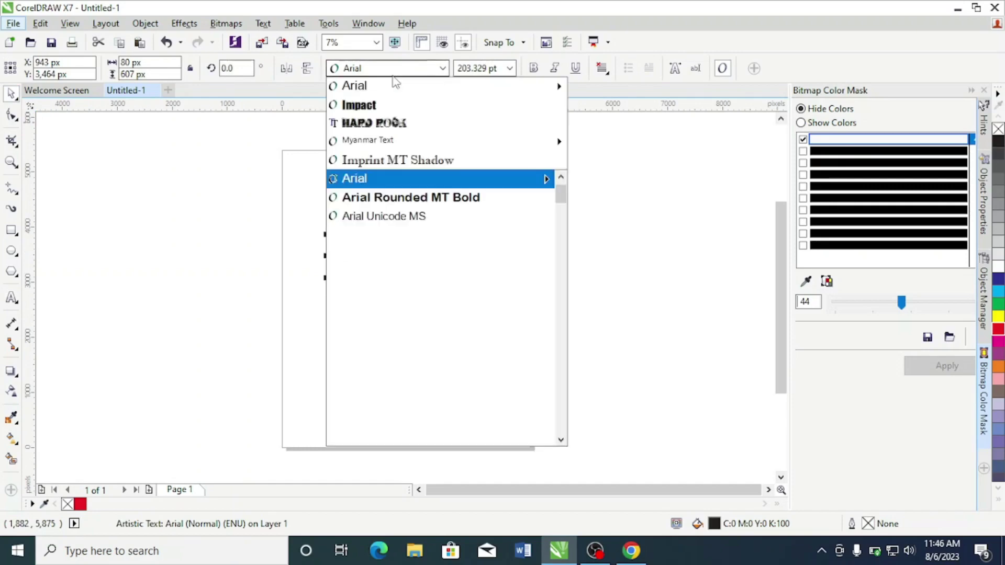
pyautogui.click(387, 100)
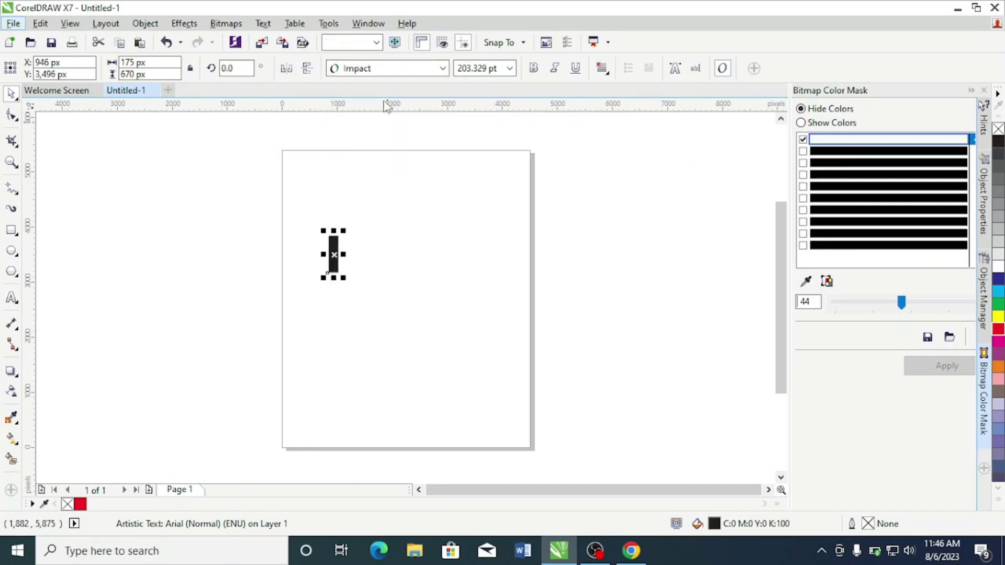
# Step: Draw a heart from the basic shapes, about 788 by 762 px, beside the letter I
pyautogui.click(16, 255)
pyautogui.click(14, 272)
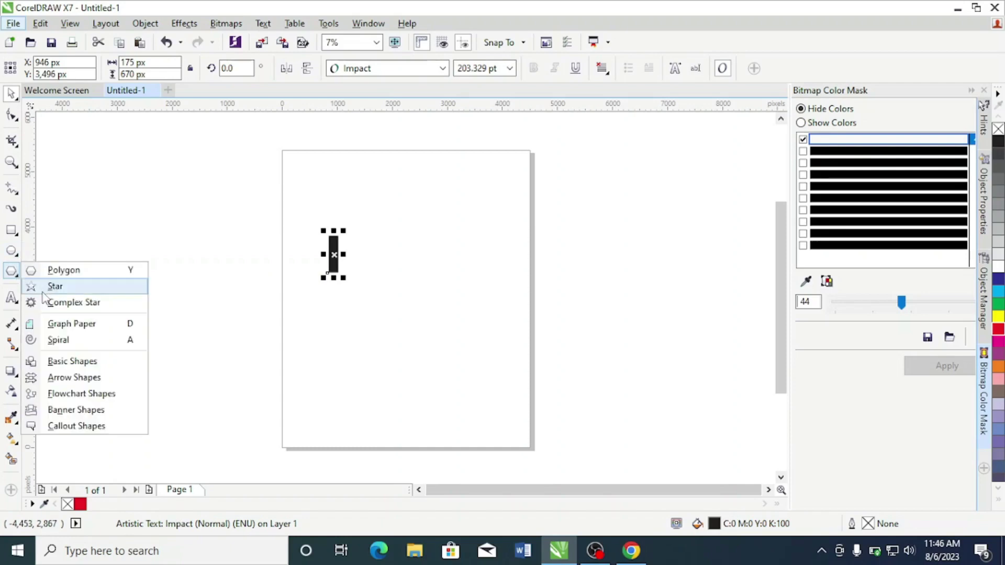
pyautogui.click(63, 361)
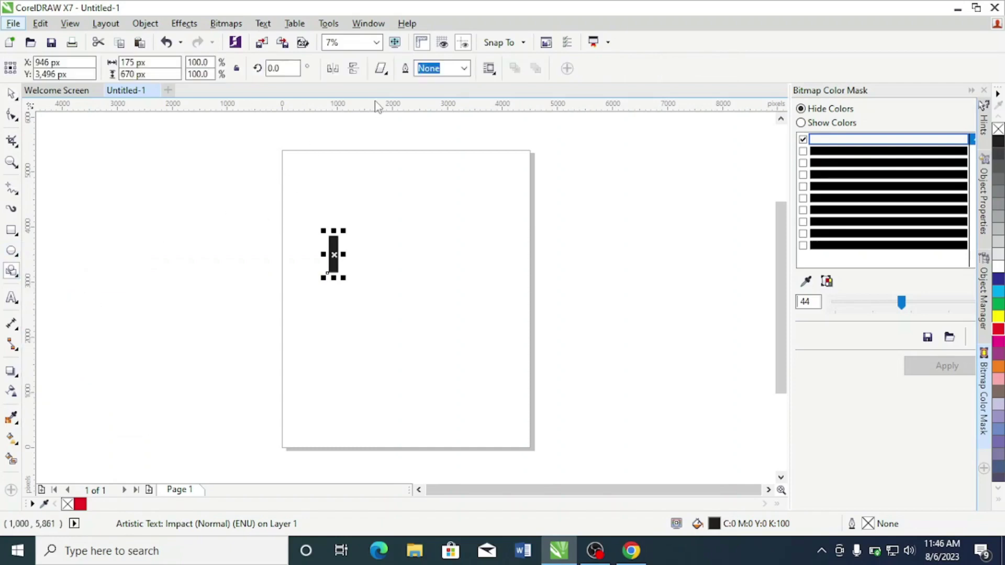
pyautogui.click(383, 72)
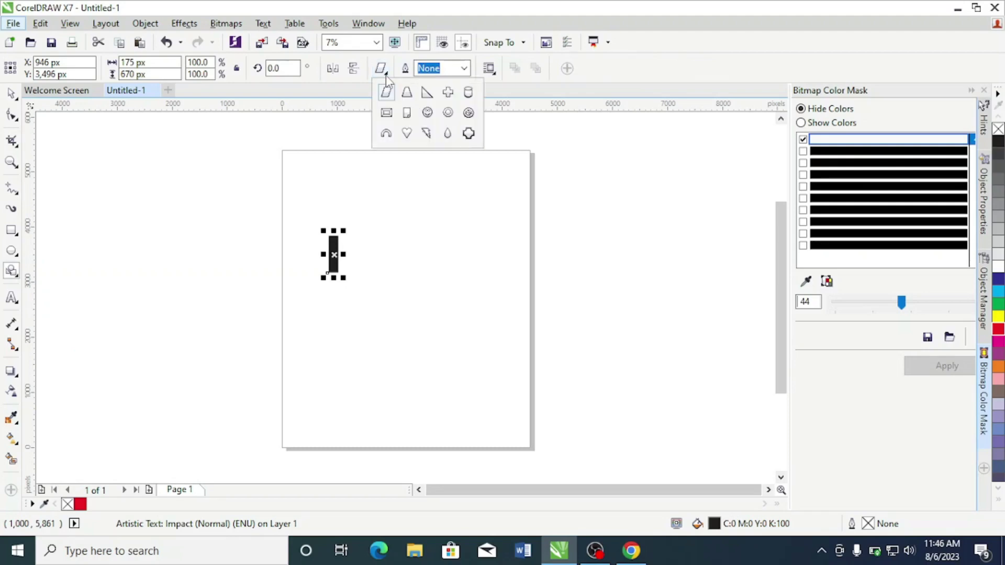
pyautogui.click(406, 133)
pyautogui.moveTo(366, 237); pyautogui.dragTo(415, 284)
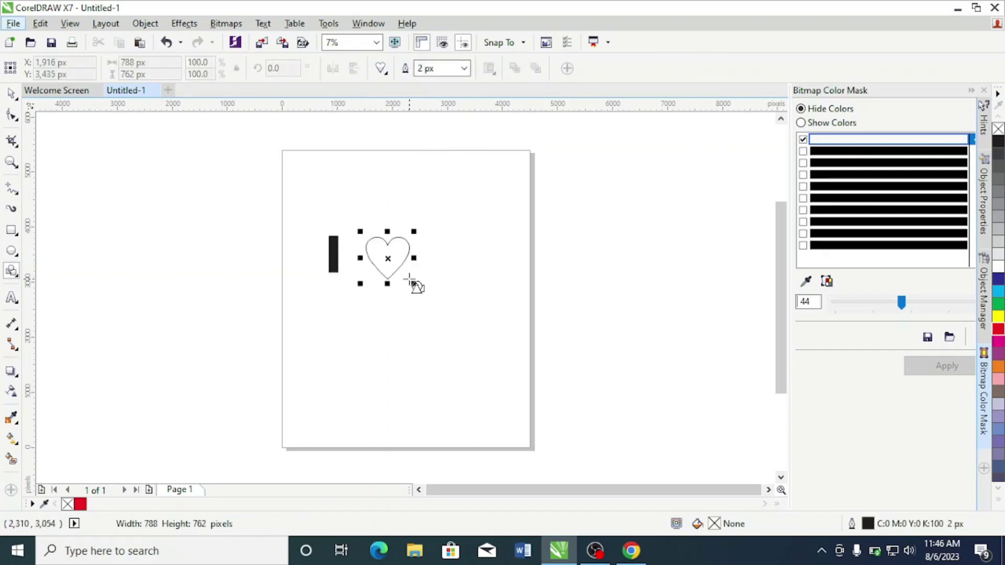
# Step: Give the heart a red fill and a red outline
pyautogui.click(998, 331)
pyautogui.moveTo(997, 330); pyautogui.dragTo(397, 269)
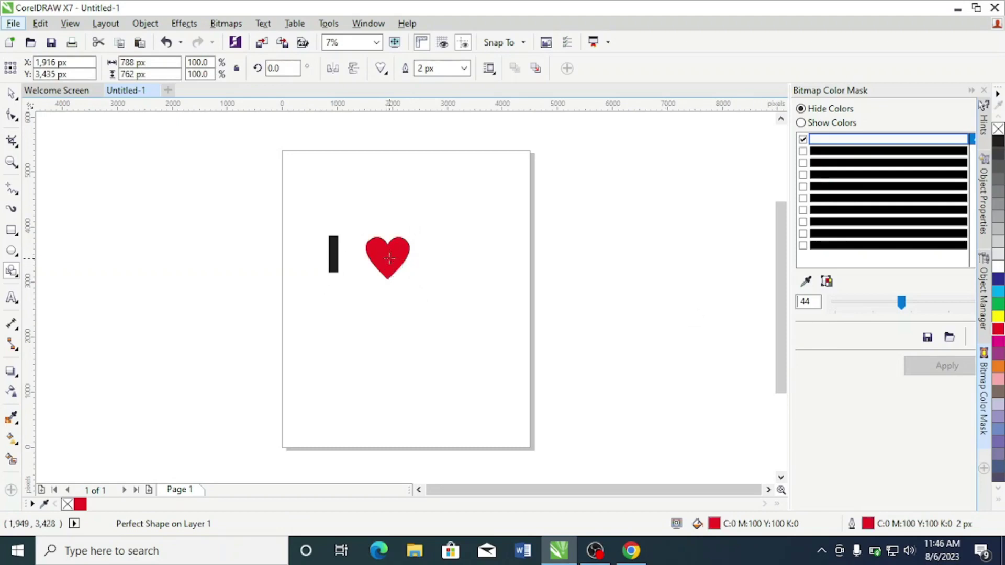
pyautogui.click(390, 260)
# Step: Duplicate the letter I directly below the original and change the copy's text to "MY BOYFRIED"
pyautogui.click(12, 95)
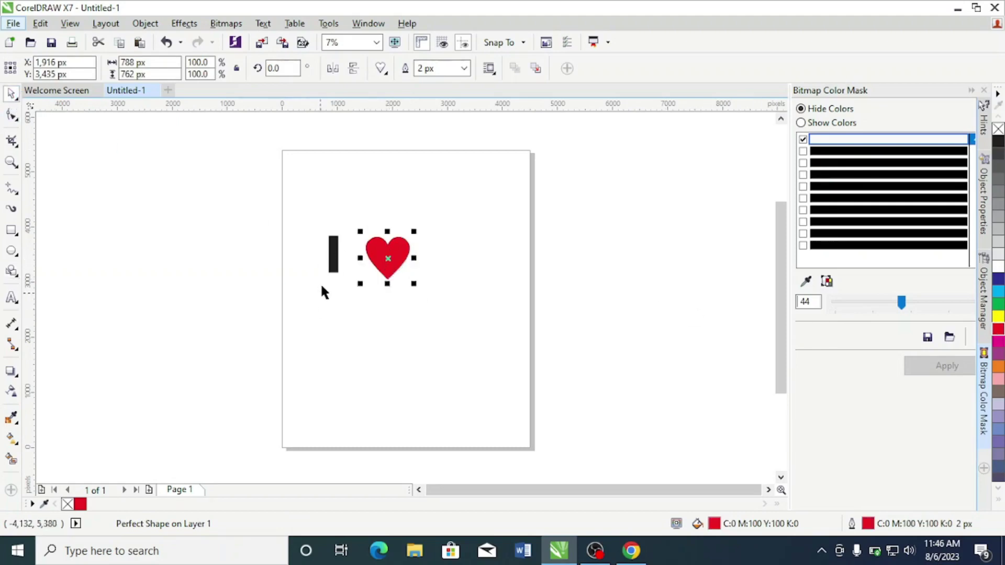
pyautogui.click(333, 269)
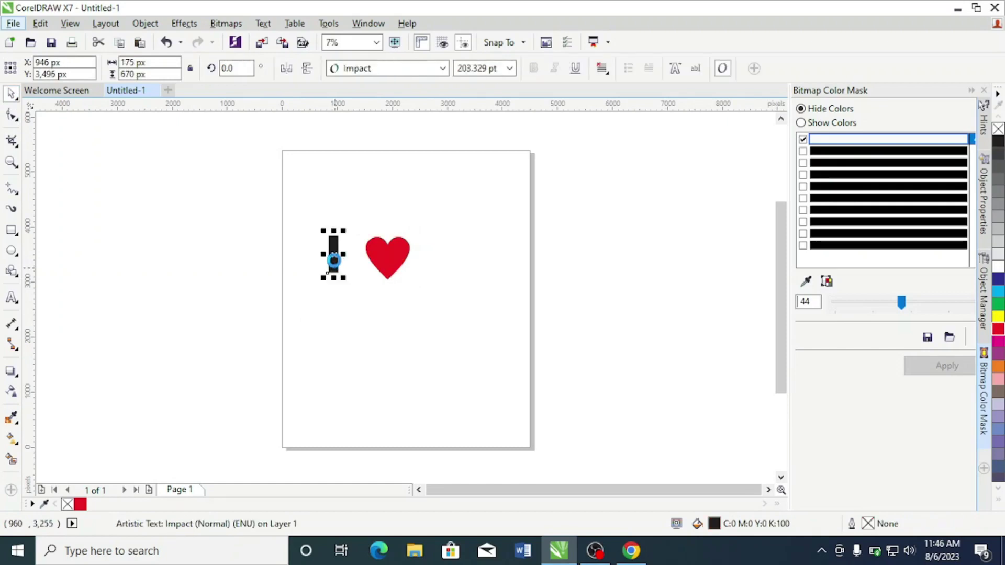
pyautogui.moveTo(333, 260); pyautogui.dragTo(334, 305)
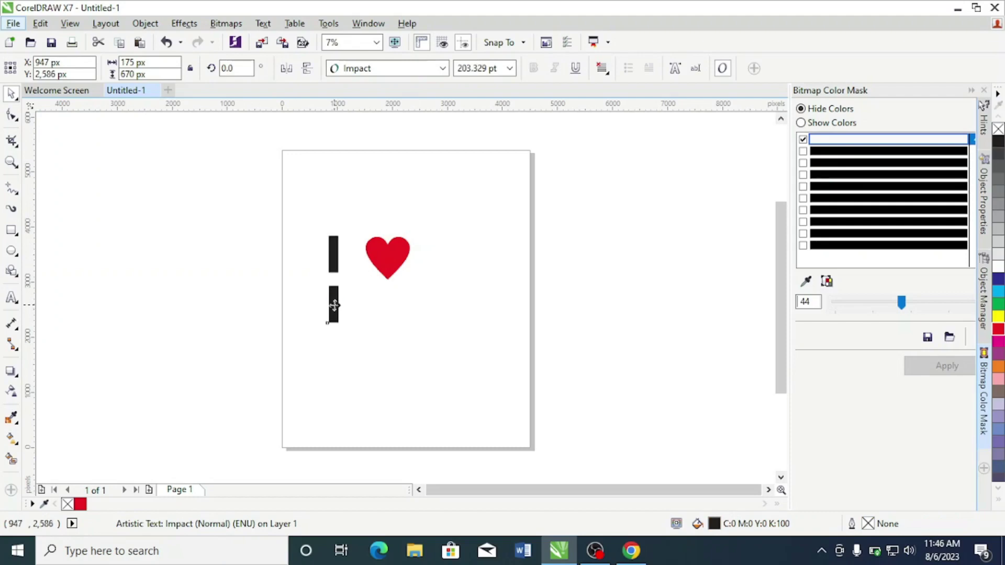
pyautogui.doubleClick(333, 305)
pyautogui.write('MY')
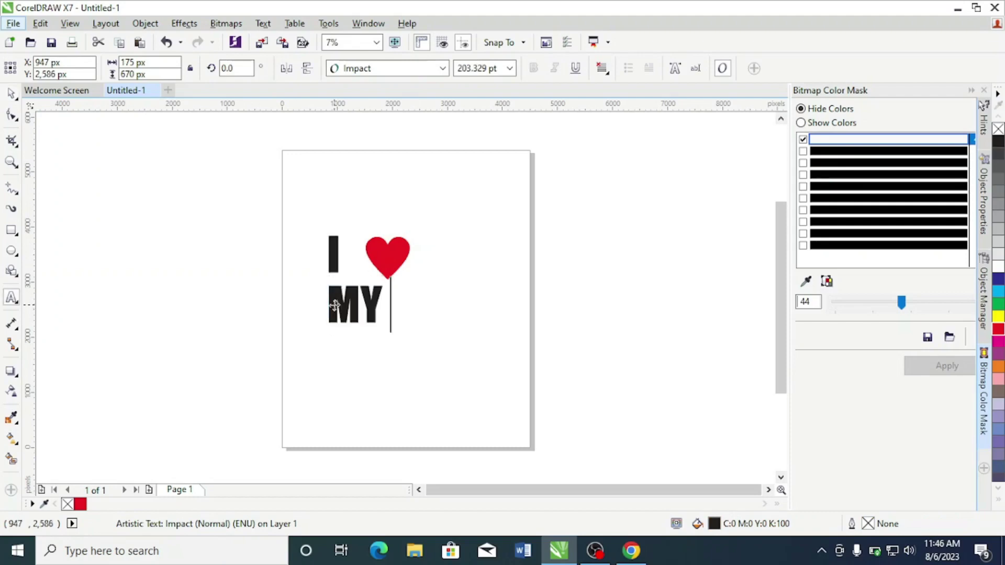
pyautogui.write(' BOYFRIE')
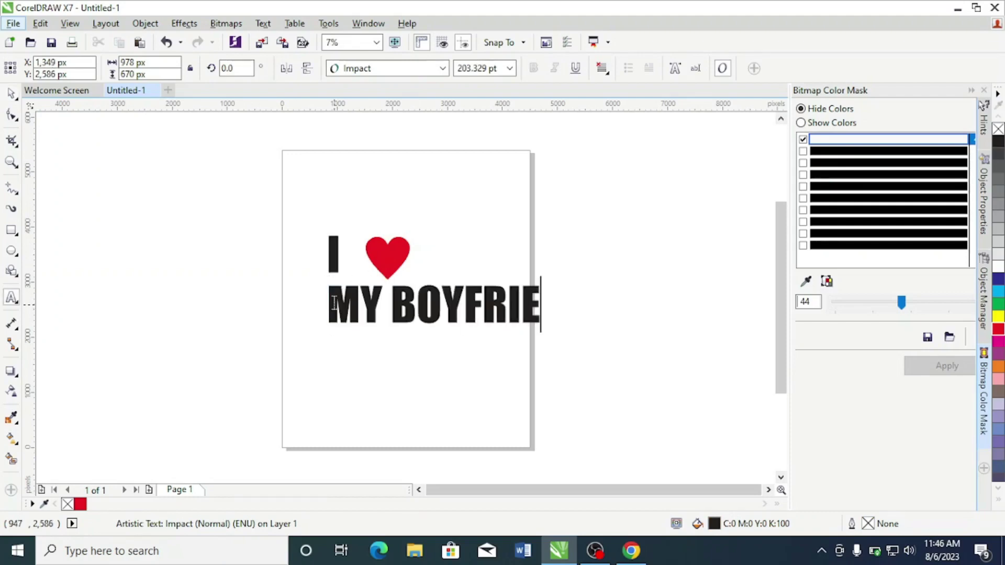
pyautogui.write('D')
pyautogui.click(11, 93)
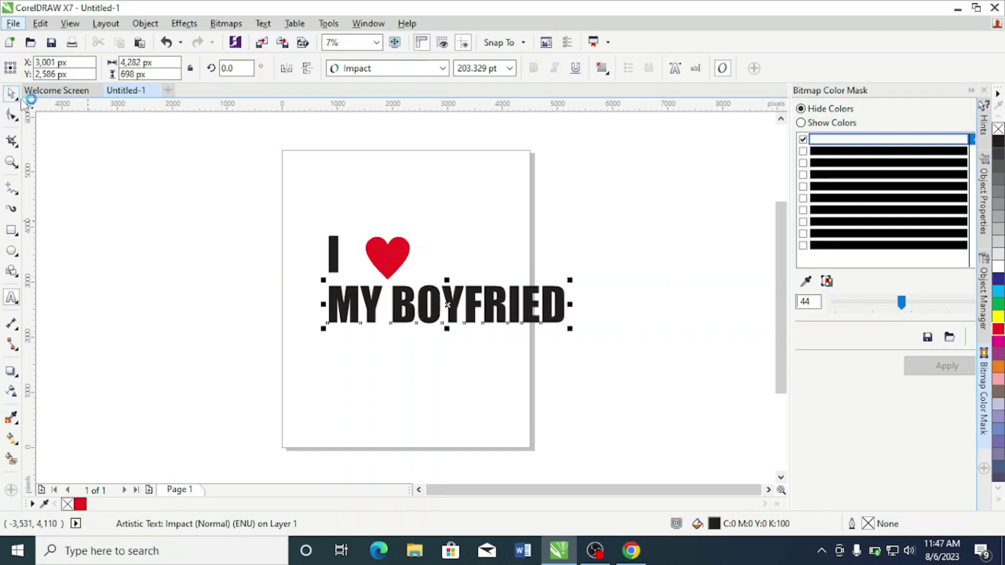
# Step: Align the heart and the letter I by their horizontal and vertical centers
pyautogui.moveTo(286, 212); pyautogui.dragTo(449, 309)
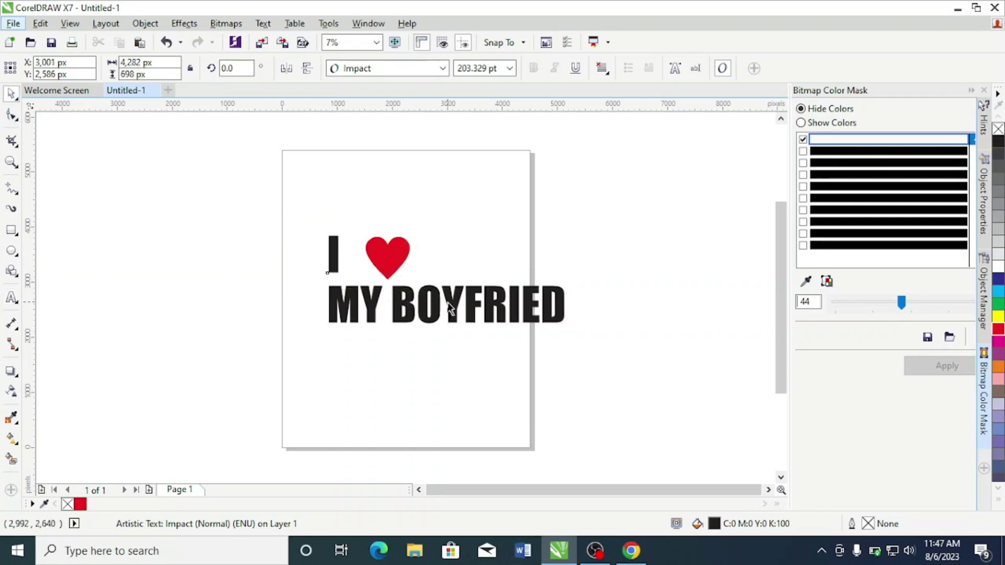
pyautogui.press('c')
pyautogui.press('e')
pyautogui.click(372, 257)
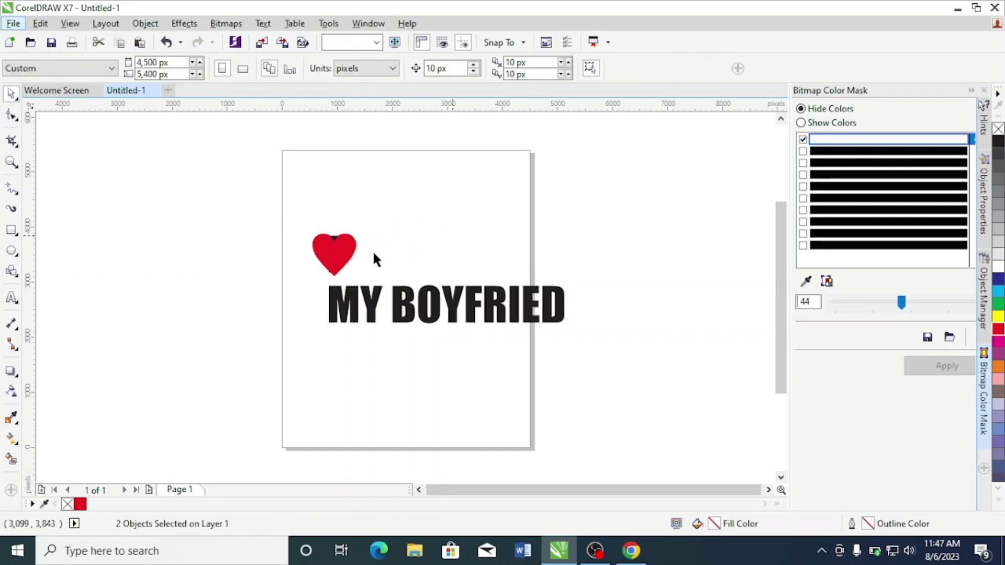
# Step: Move the heart back to the right of the letter I and group the two objects
pyautogui.click(342, 258)
pyautogui.moveTo(343, 257); pyautogui.dragTo(399, 259)
pyautogui.moveTo(459, 210); pyautogui.dragTo(250, 296)
pyautogui.hotkey('ctrl', 'g')
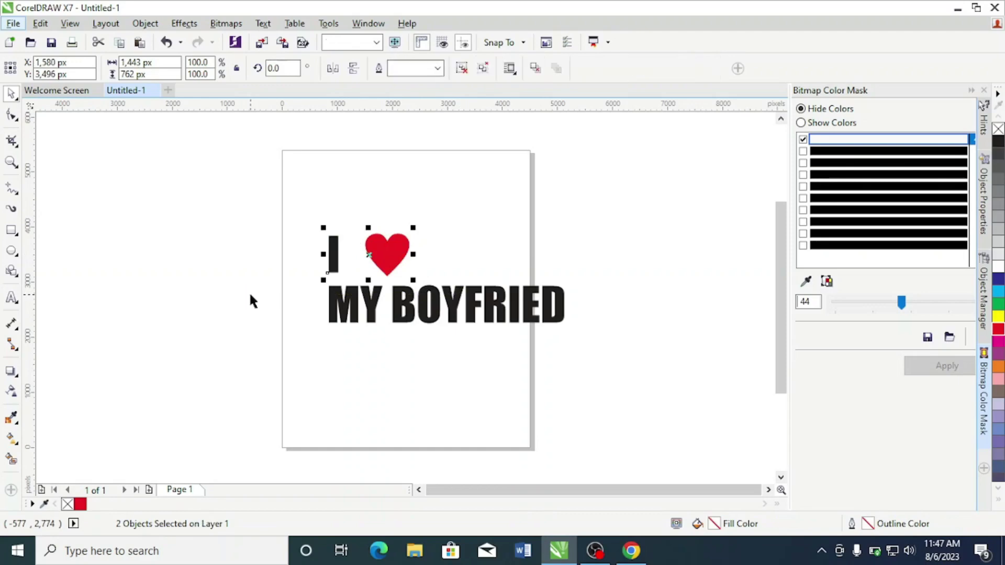
# Step: Center the line "MY BOYFRIED" horizontally under the group of the letter I and the heart
pyautogui.hotkey('ctrl', 'a')
pyautogui.hotkey('ctrl', 'g')
pyautogui.hotkey('ctrl', 'u')
pyautogui.press('e')
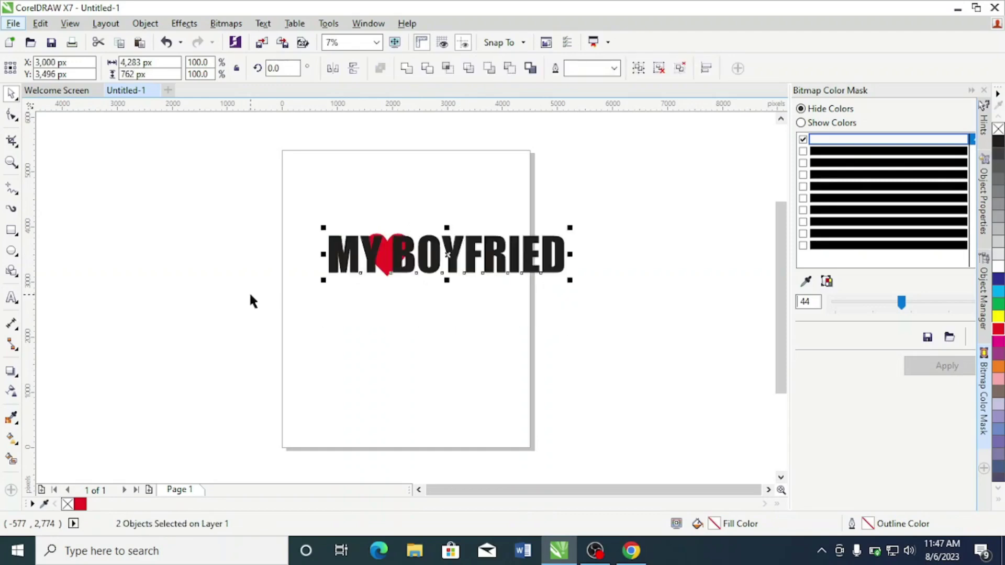
pyautogui.hotkey('ctrl', 'z')
pyautogui.press('c')
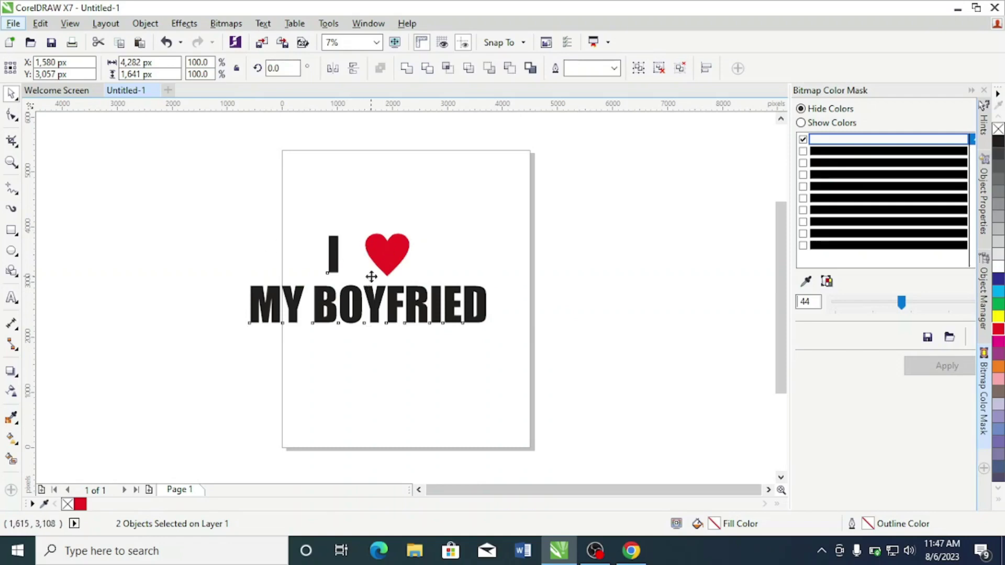
# Step: Move the whole design inside the page and export it as a PNG with transparency, named "valentines"
pyautogui.moveTo(372, 276); pyautogui.dragTo(402, 262)
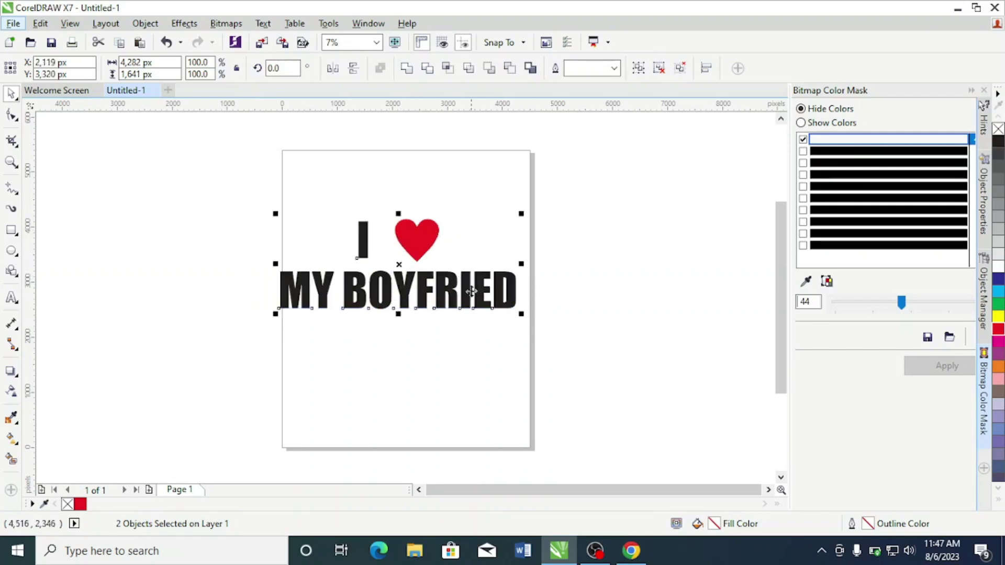
pyautogui.moveTo(471, 291); pyautogui.dragTo(483, 293)
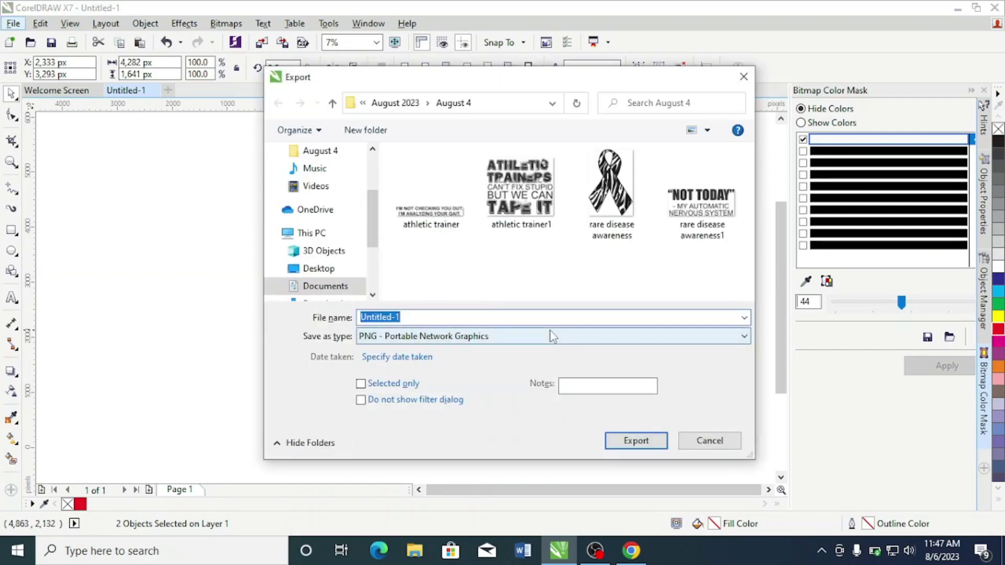
pyautogui.write('I')
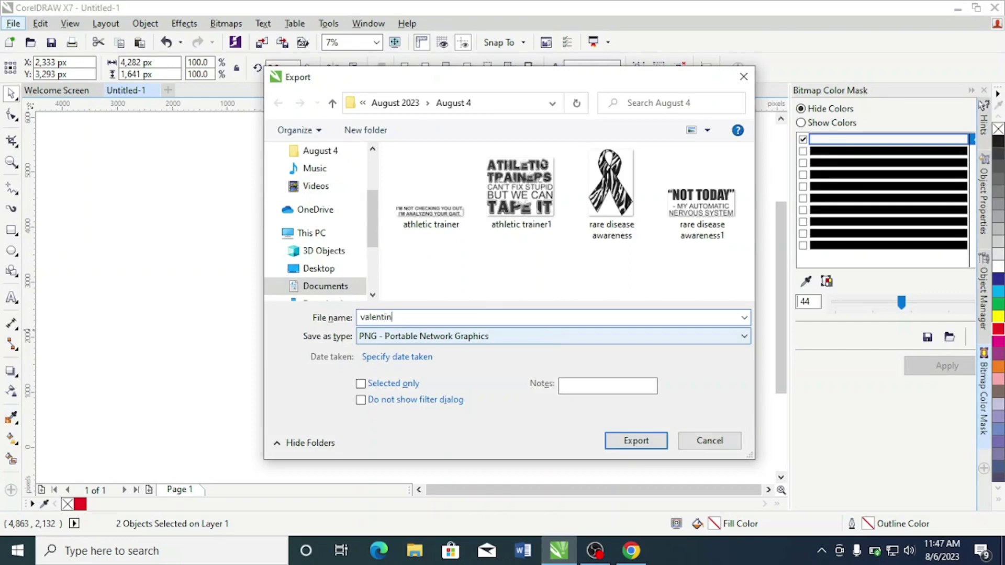
pyautogui.write('valentines')
pyautogui.click(635, 440)
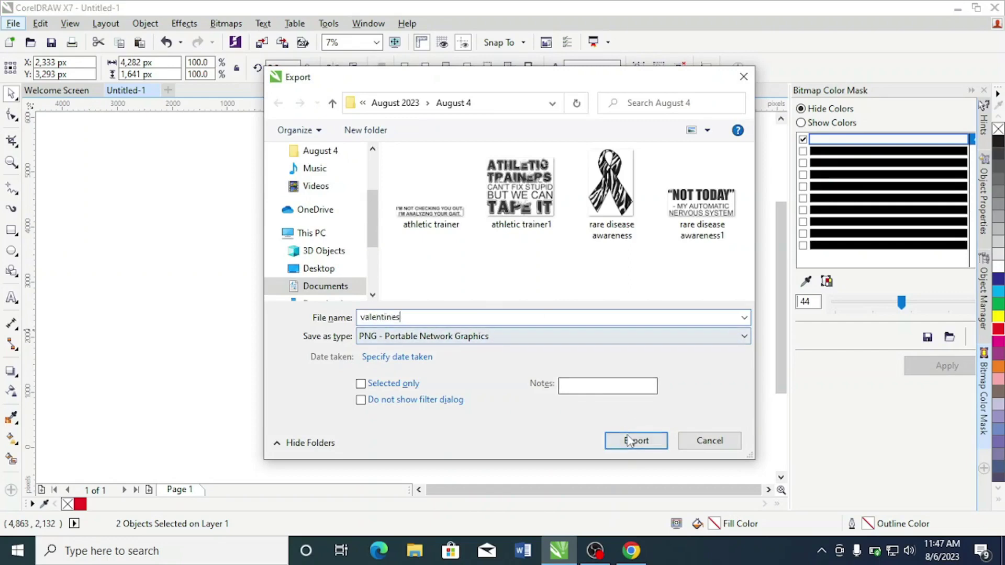
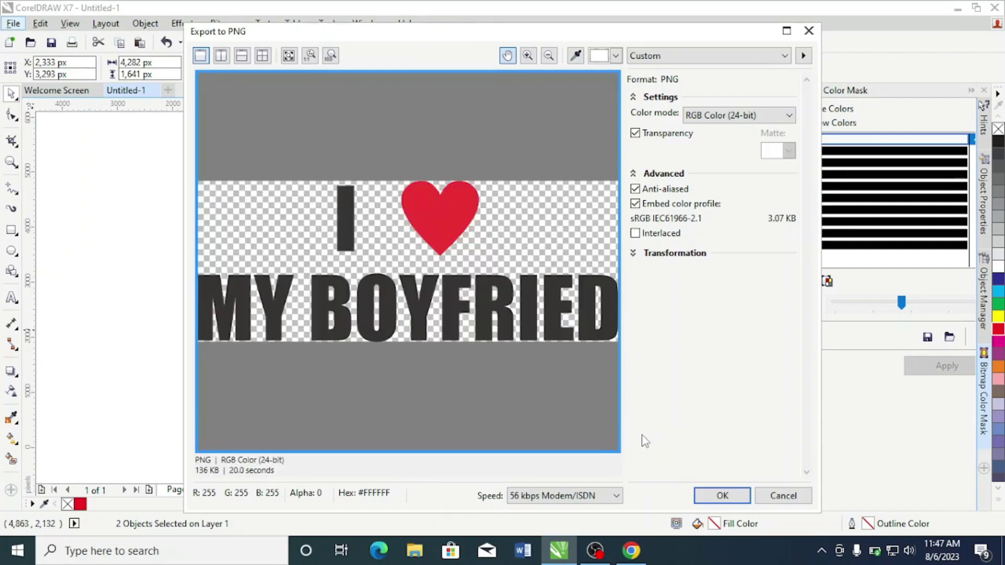
pyautogui.click(743, 495)
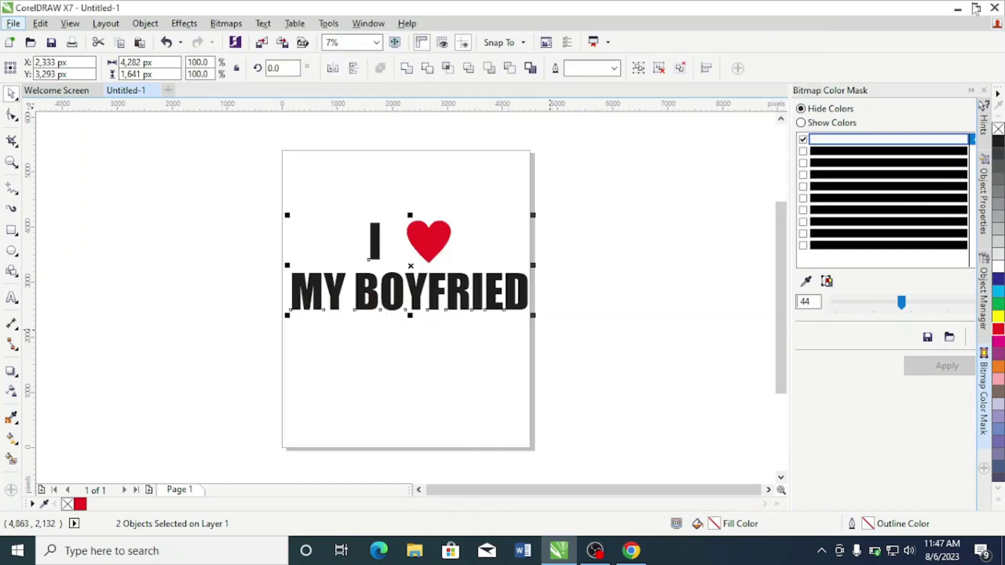
# Step: Switch to the Zazzle store in Chrome and start creating a product from the T-Shirts category
pyautogui.click(957, 8)
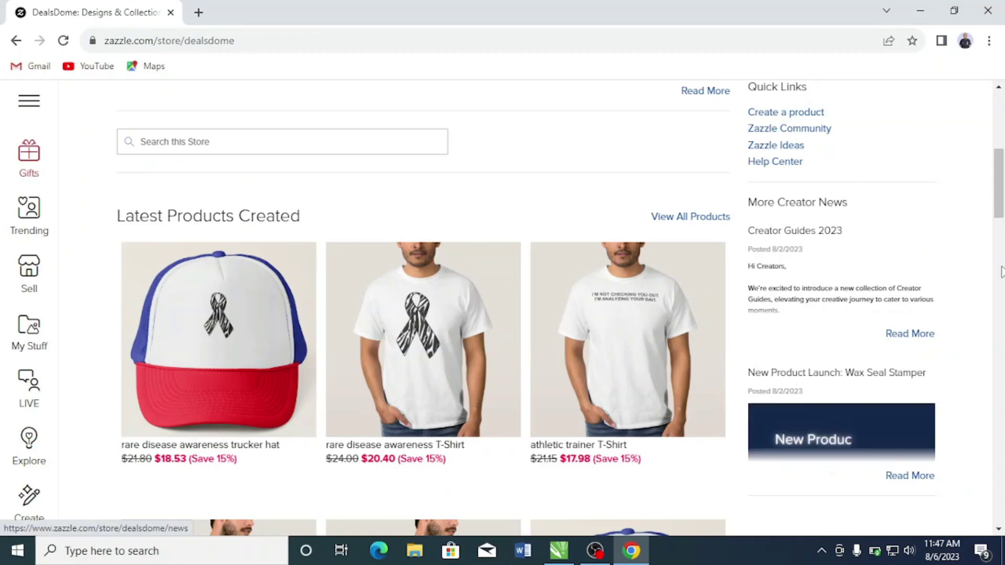
pyautogui.scroll(3, 751, 243)
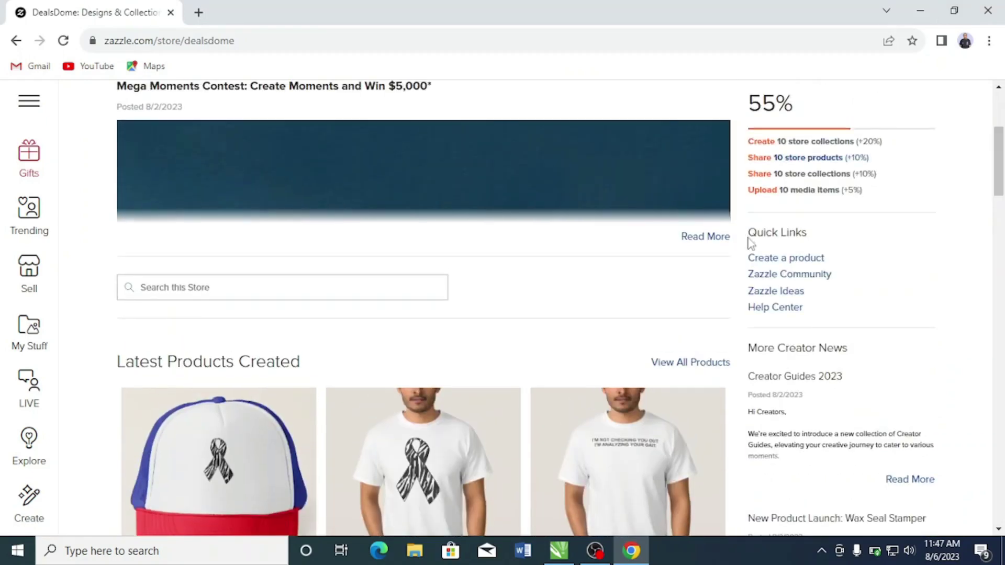
pyautogui.click(787, 258)
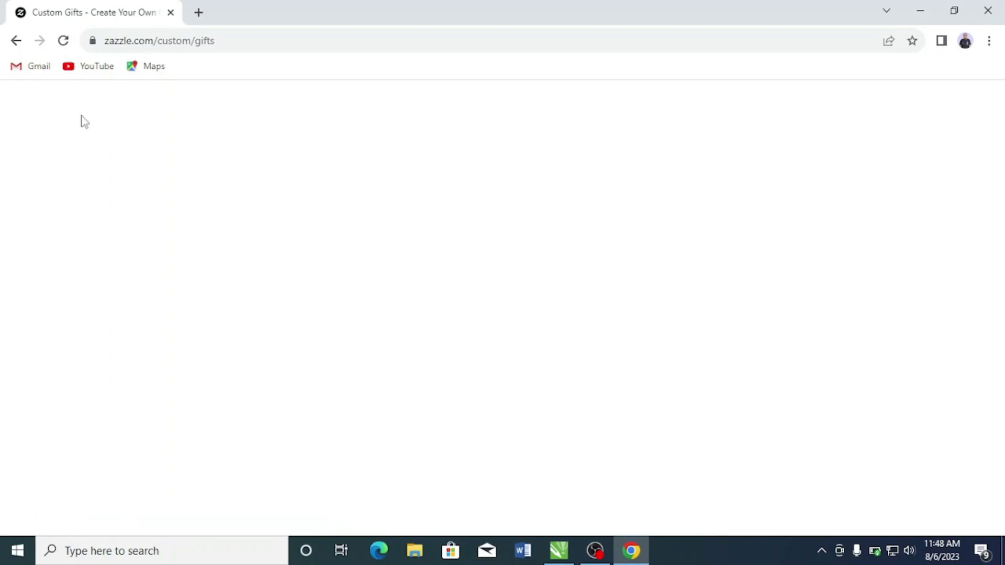
pyautogui.click(69, 42)
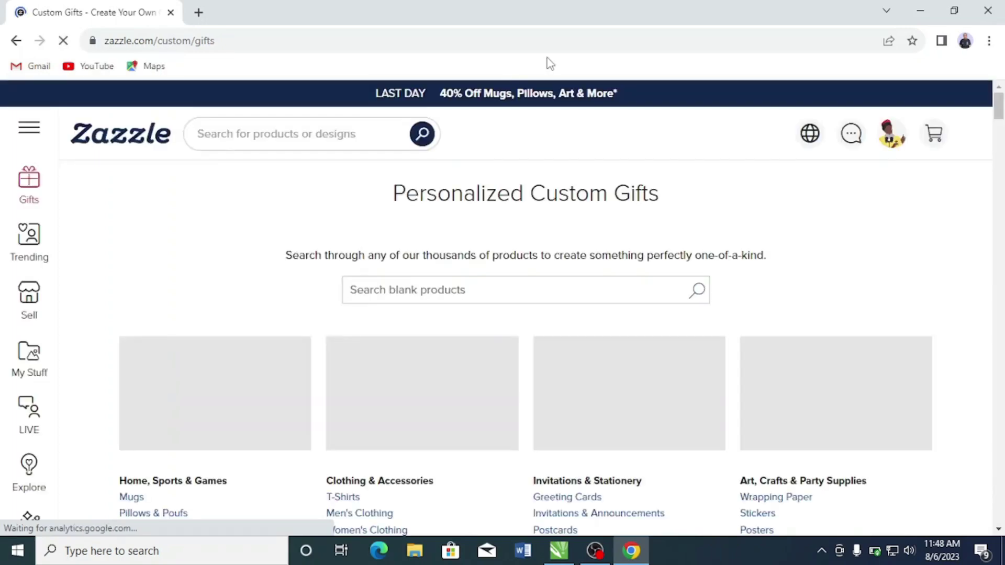
pyautogui.scroll(-7, 489, 157)
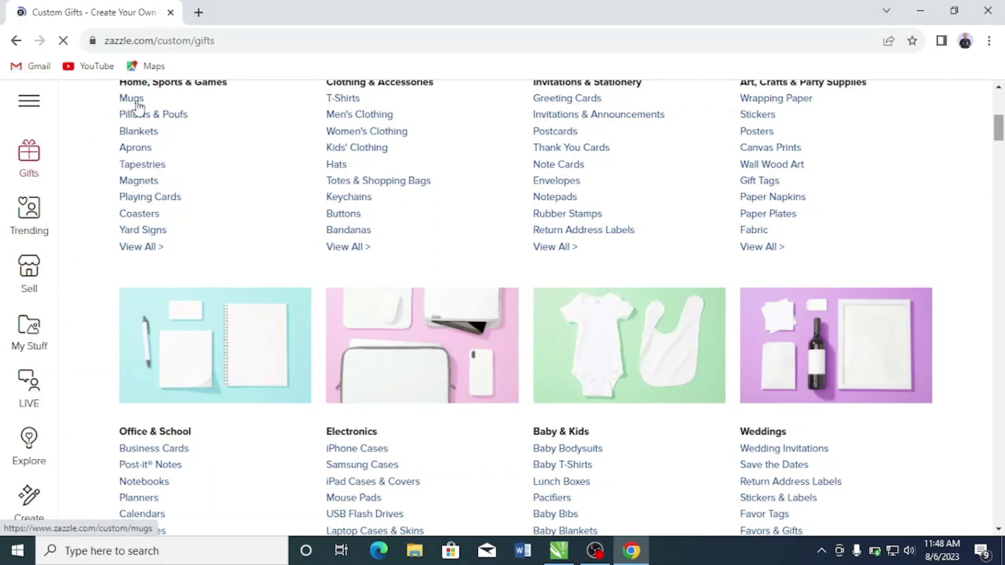
pyautogui.click(343, 99)
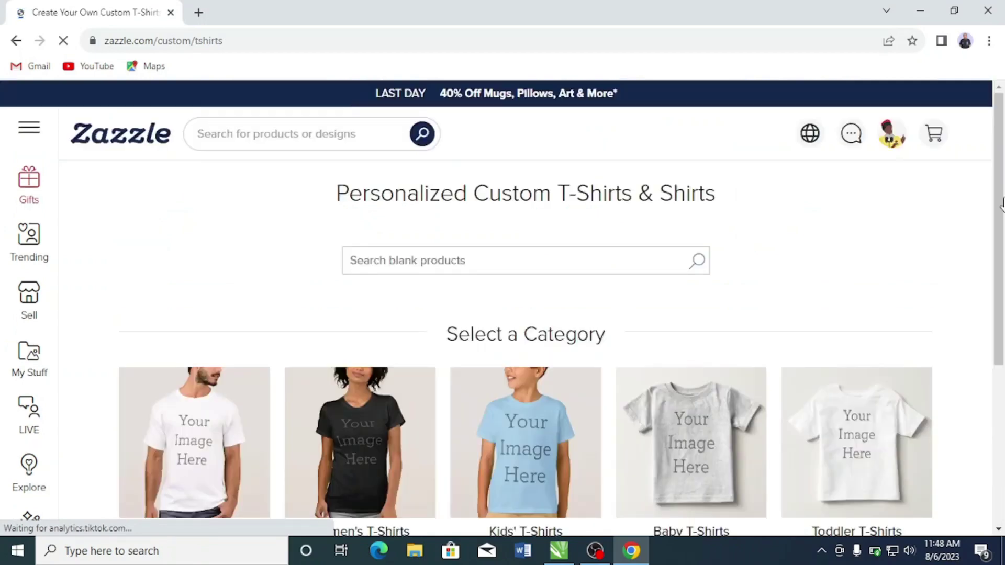
# Step: Open the blank Men's Value T-Shirt from the Men's T-Shirts category
pyautogui.scroll(-7, 848, 185)
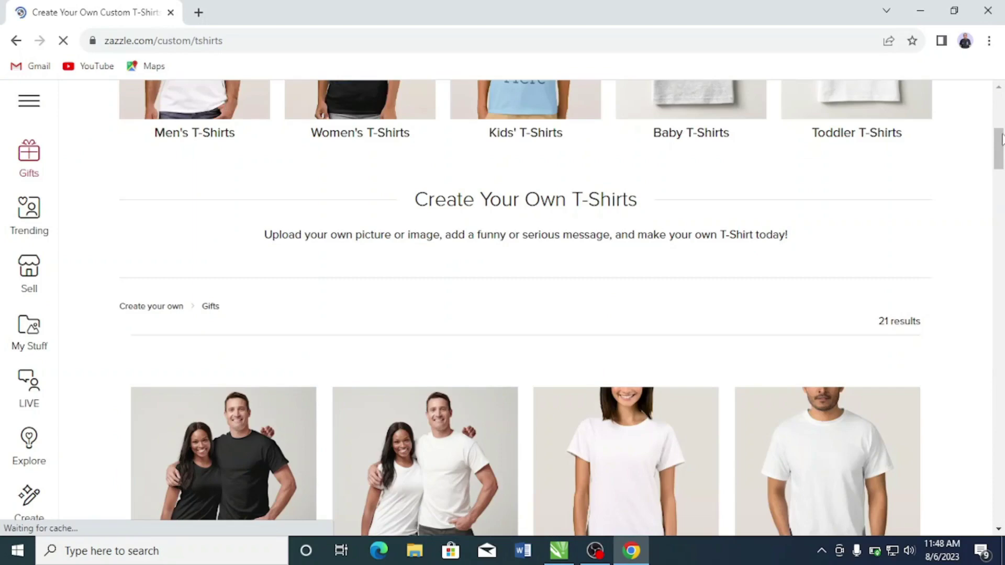
pyautogui.scroll(3, 218, 250)
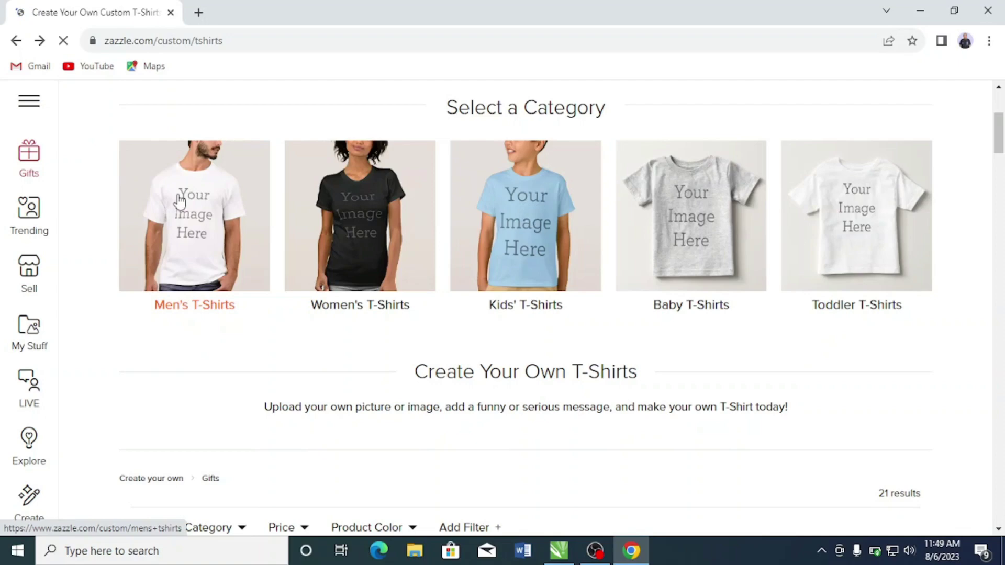
pyautogui.click(200, 316)
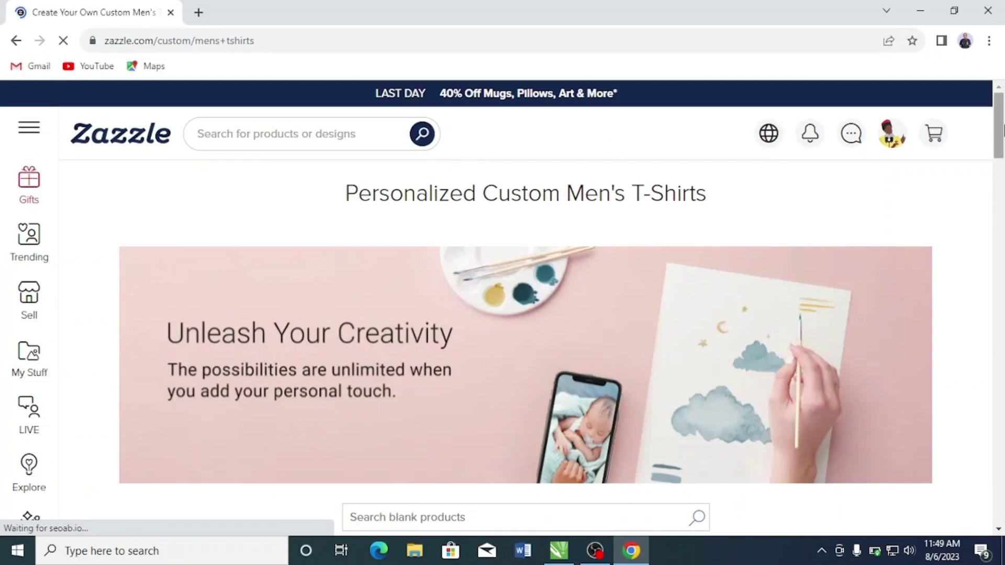
pyautogui.moveTo(1003, 128); pyautogui.dragTo(1002, 216)
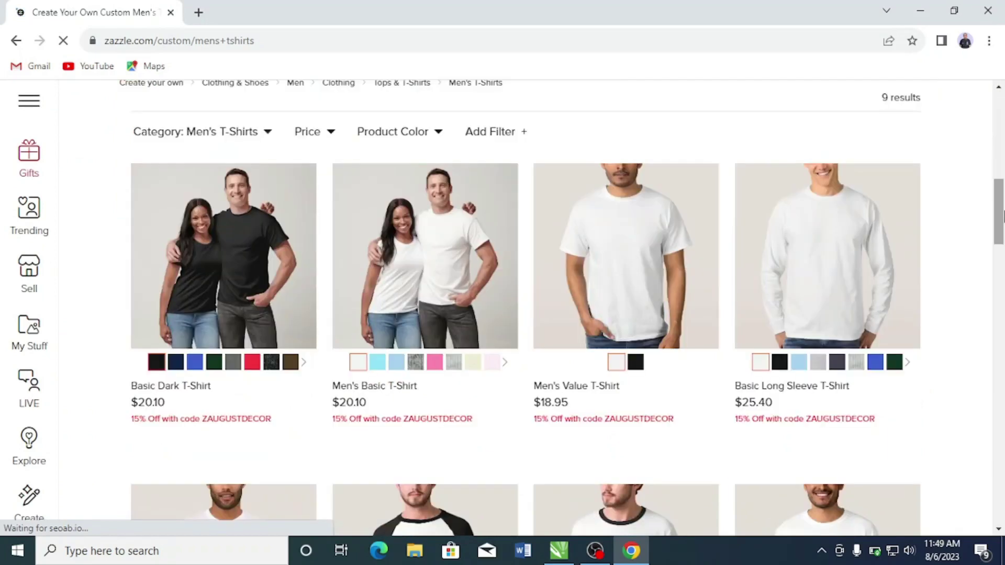
pyautogui.click(635, 365)
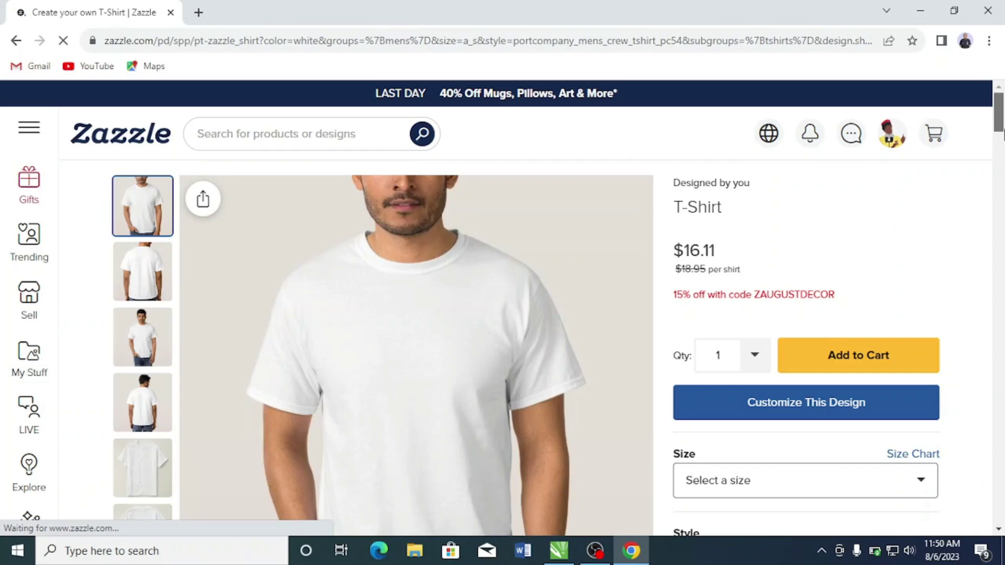
# Step: Start customizing the T-shirt and upload the "valentines" image from the August 4 folder onto its front
pyautogui.scroll(-1, 1003, 135)
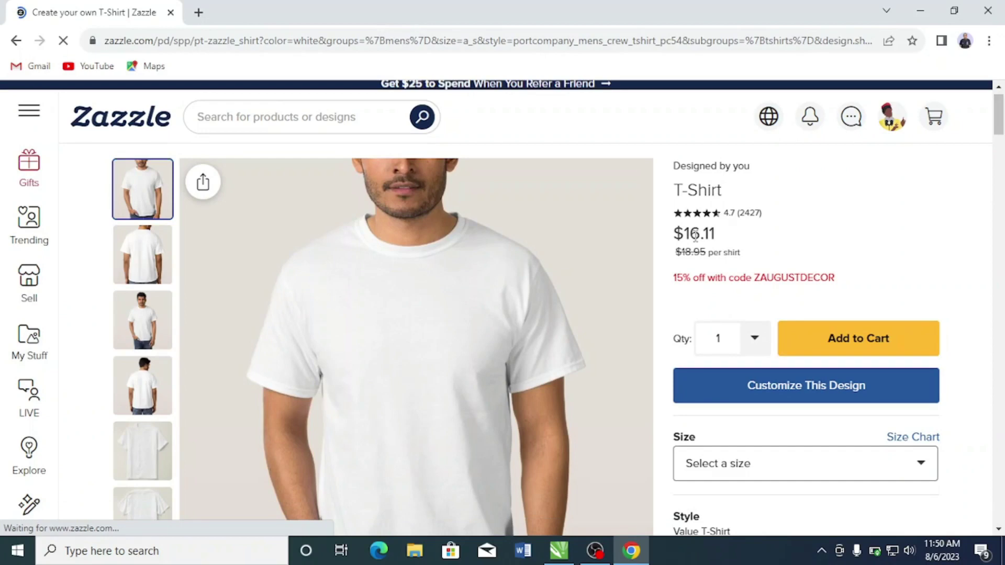
pyautogui.scroll(-3, 694, 235)
pyautogui.click(797, 246)
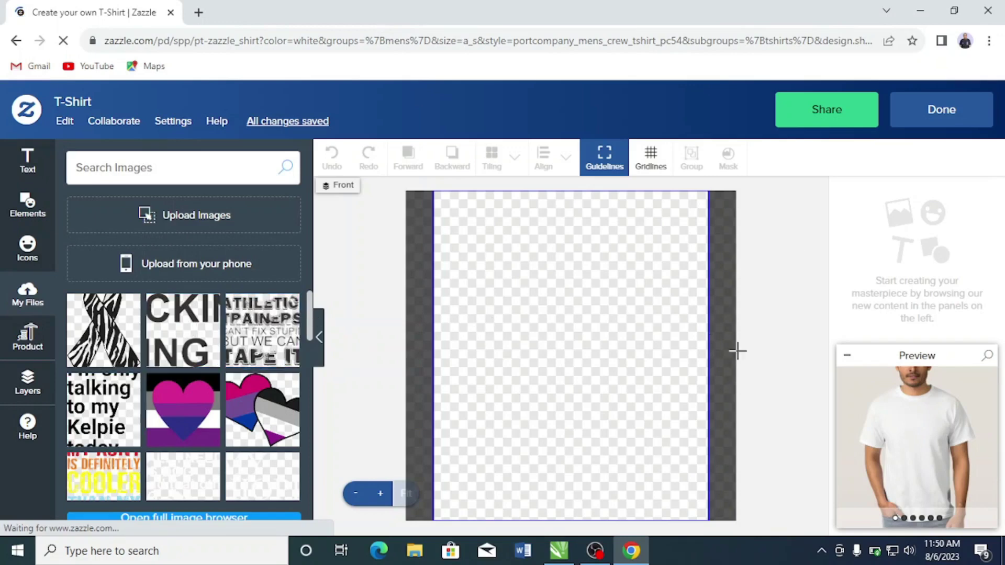
pyautogui.click(234, 220)
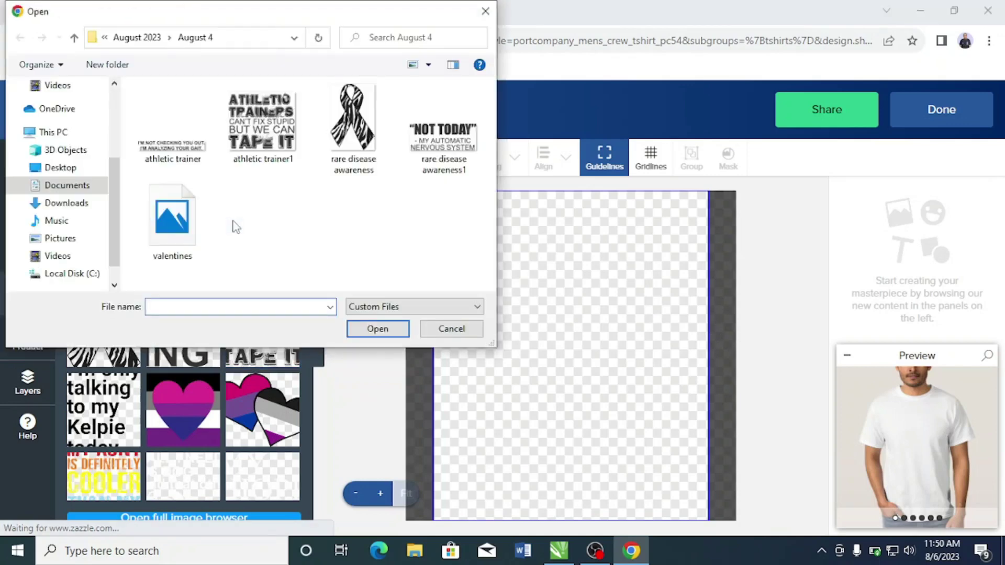
pyautogui.doubleClick(170, 219)
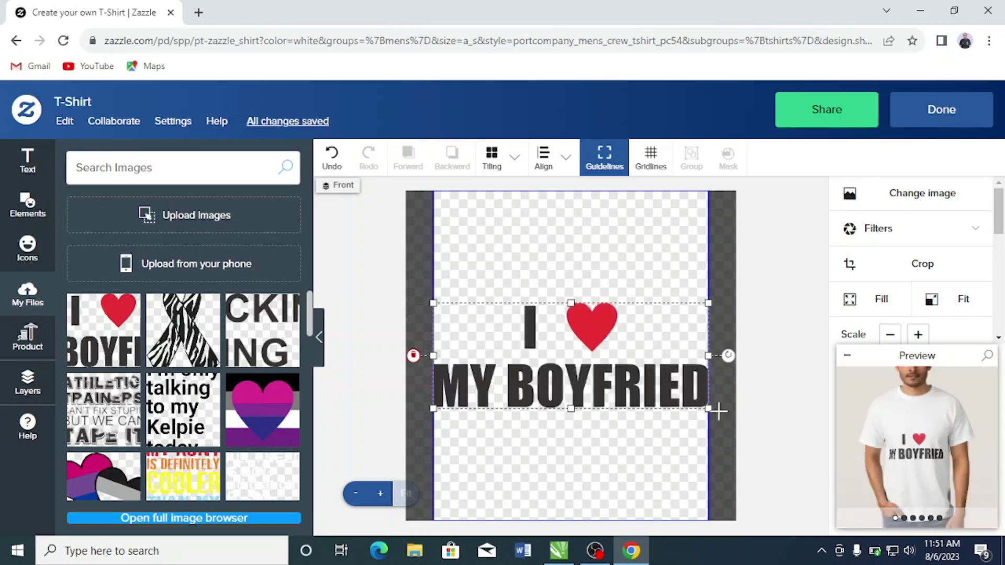
# Step: Scale the design down to about 70% of the print area's width and align it to the artboard's center and middle
pyautogui.moveTo(710, 408); pyautogui.dragTo(628, 375)
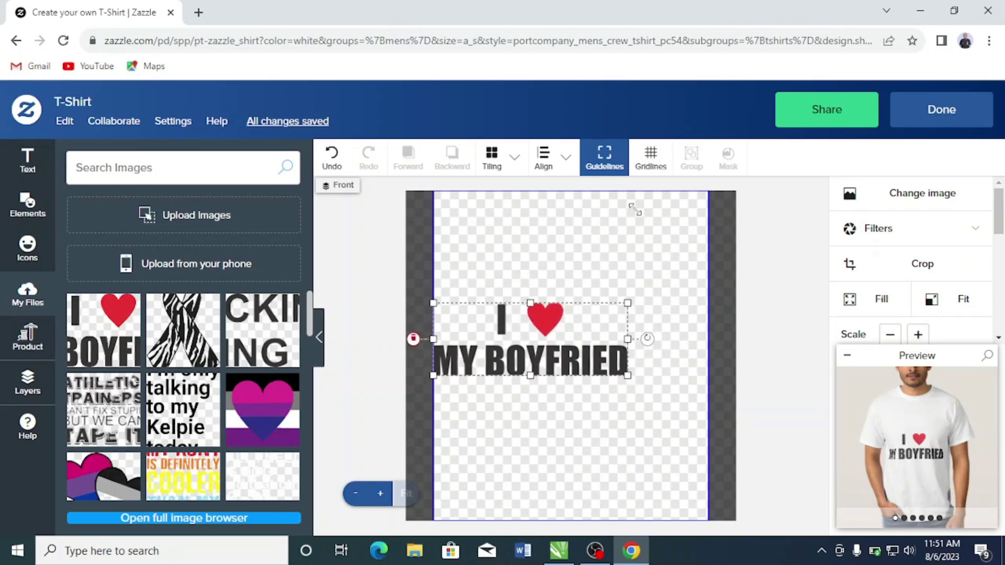
pyautogui.click(561, 172)
pyautogui.click(655, 220)
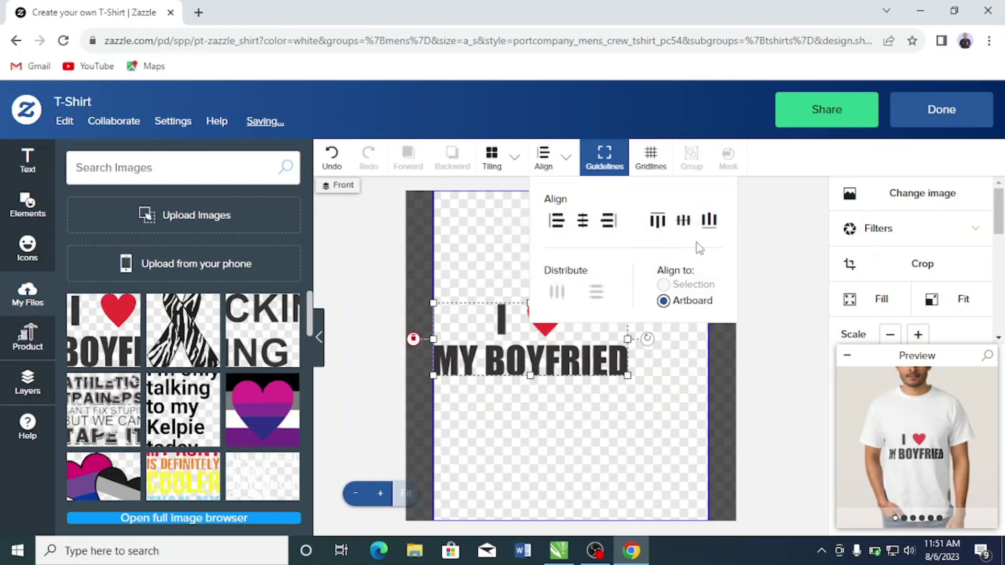
pyautogui.click(663, 231)
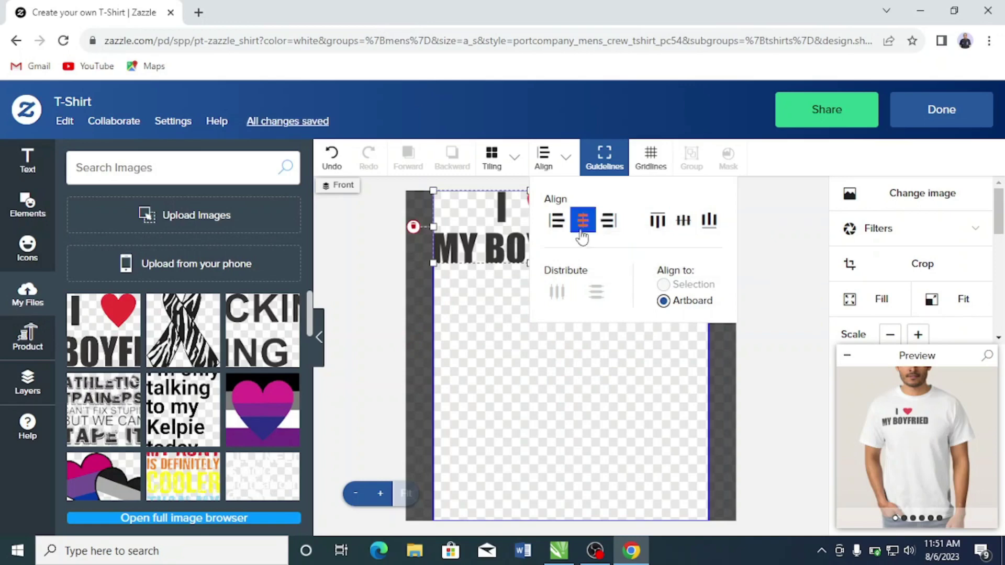
pyautogui.click(678, 232)
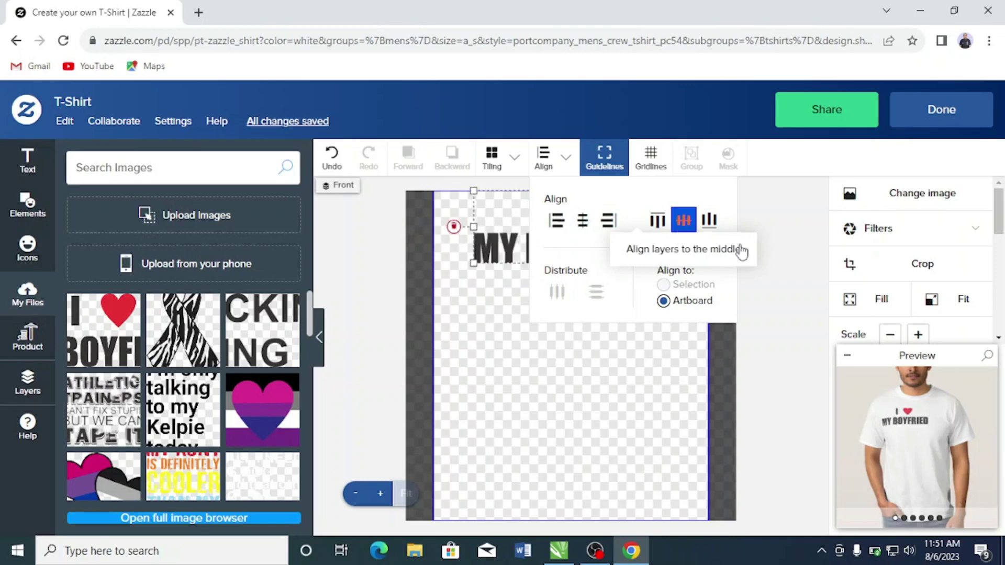
# Step: Try to move the design by hand to the upper part of the print area and undo the move
pyautogui.click(762, 285)
pyautogui.moveTo(608, 350); pyautogui.dragTo(603, 257)
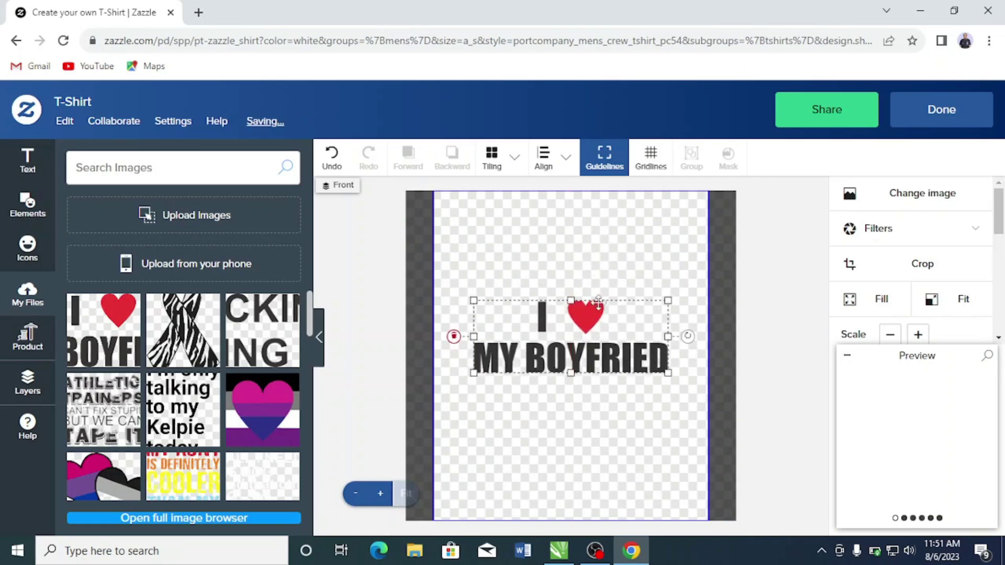
pyautogui.moveTo(596, 319); pyautogui.dragTo(600, 216)
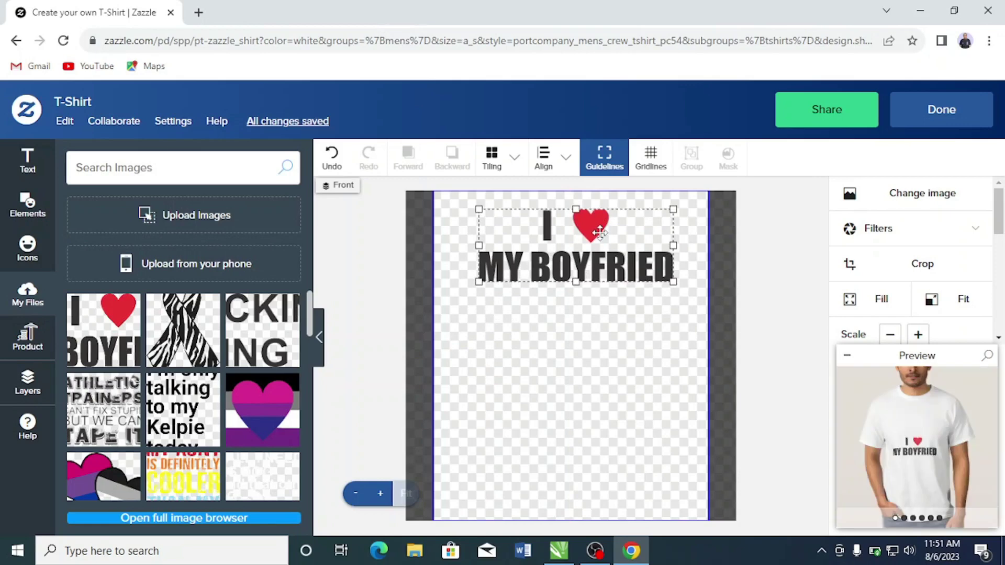
pyautogui.hotkey('ctrl', 'z')
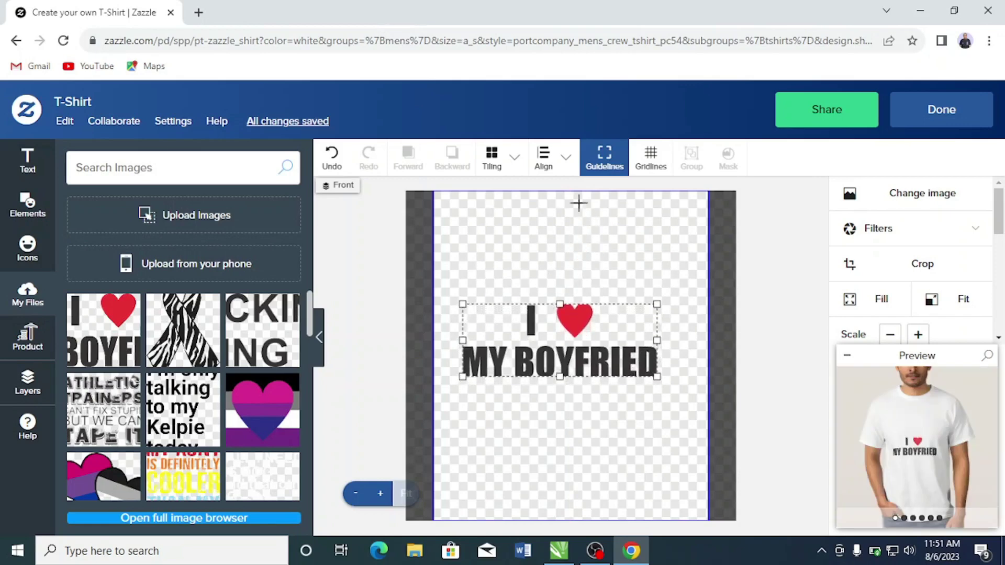
# Step: Align the design to the top and horizontal center of the artboard and check it in the enlarged T-shirt preview
pyautogui.click(565, 176)
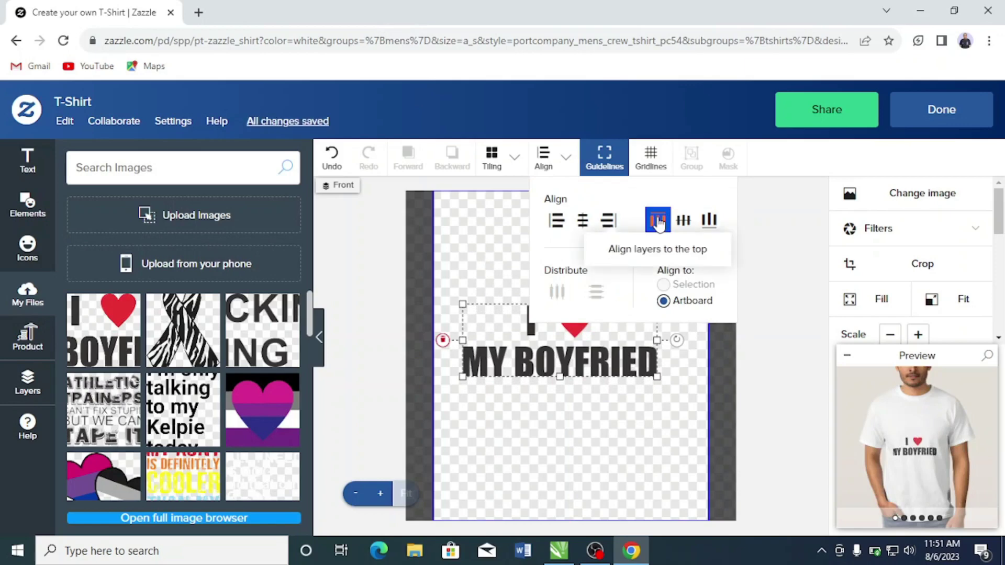
pyautogui.click(585, 221)
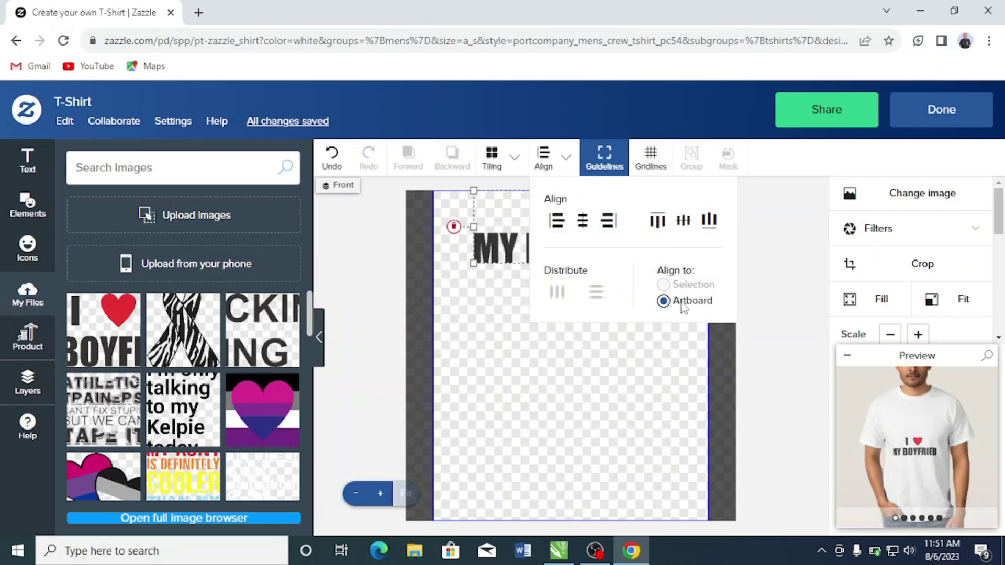
pyautogui.click(910, 414)
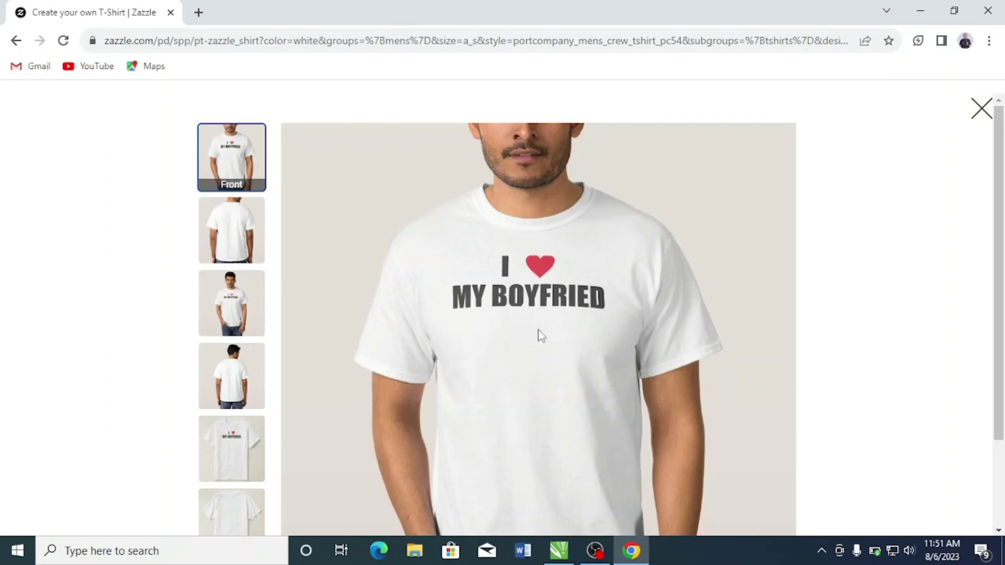
pyautogui.click(983, 108)
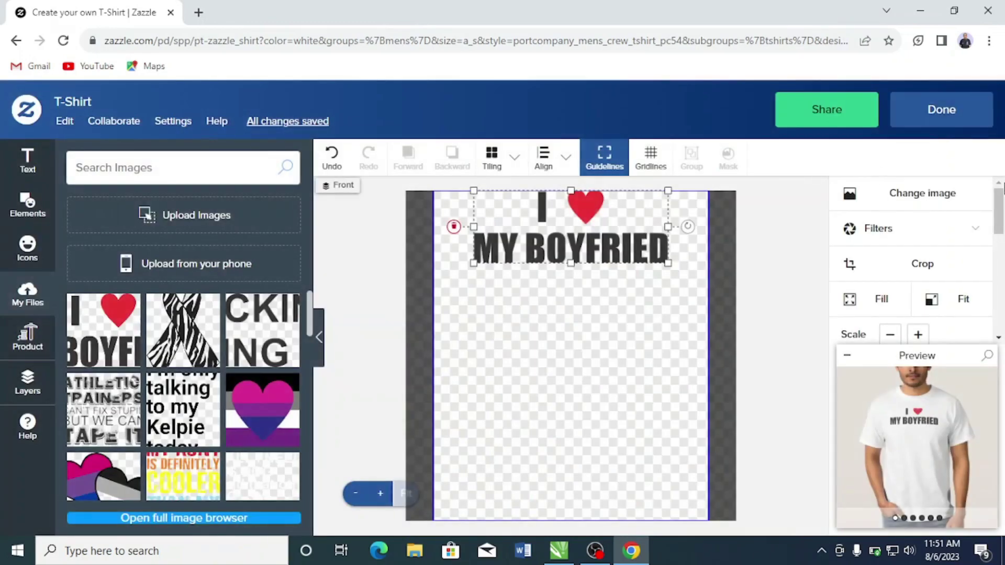
# Step: Finish editing the T-shirt design and open the form for posting the product for sale
pyautogui.scroll(-5, 1001, 186)
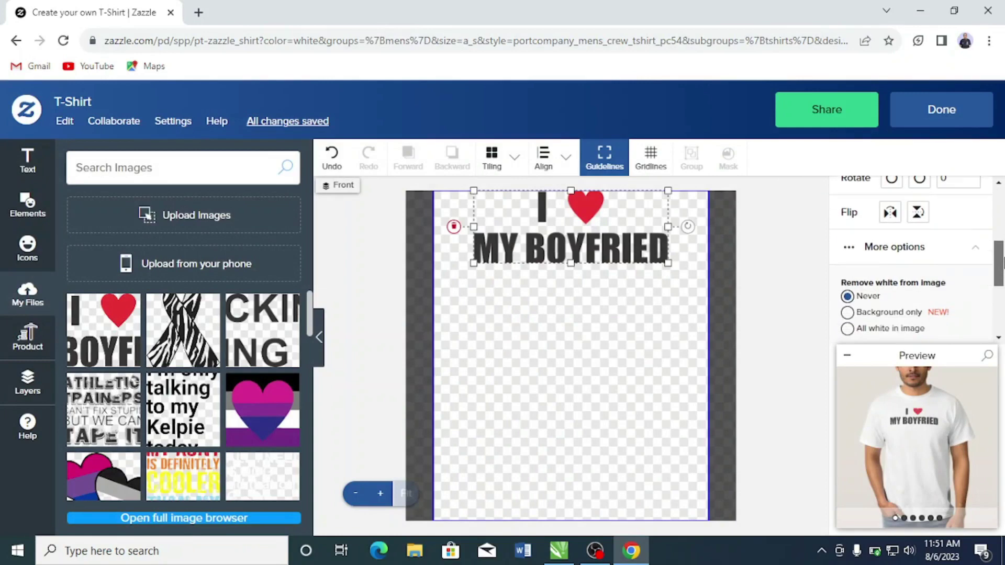
pyautogui.click(974, 127)
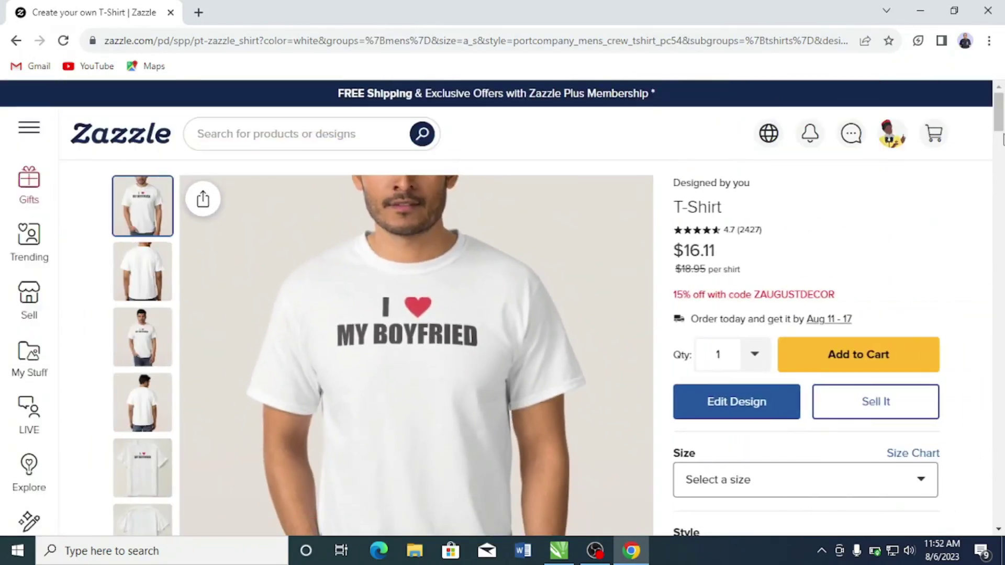
pyautogui.scroll(-2, 1002, 139)
pyautogui.scroll(2, 1002, 138)
pyautogui.click(841, 417)
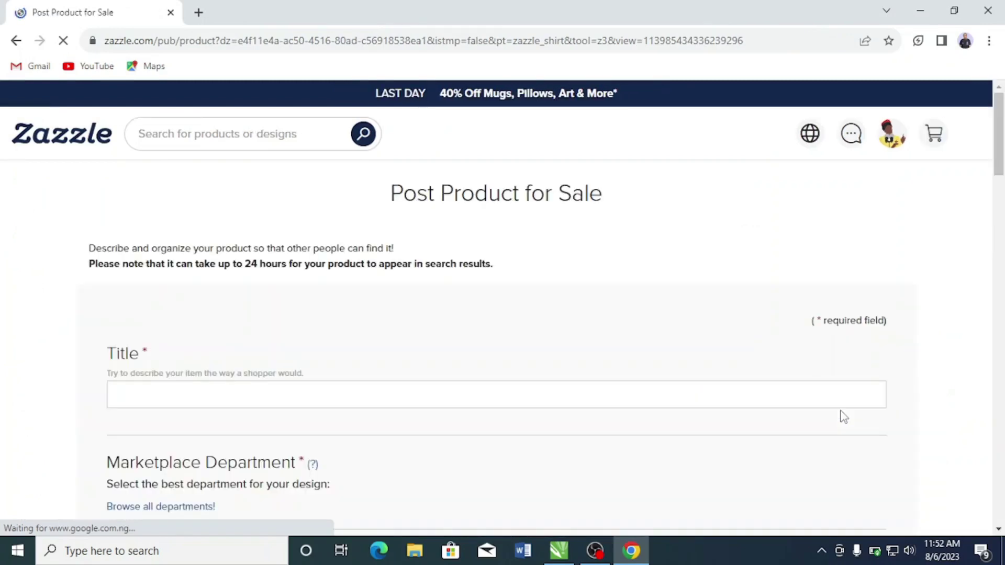
# Step: Title the product "valentines day" and choose the suggested Men's T-Shirts marketplace department
pyautogui.click(361, 402)
pyautogui.write('valentines day')
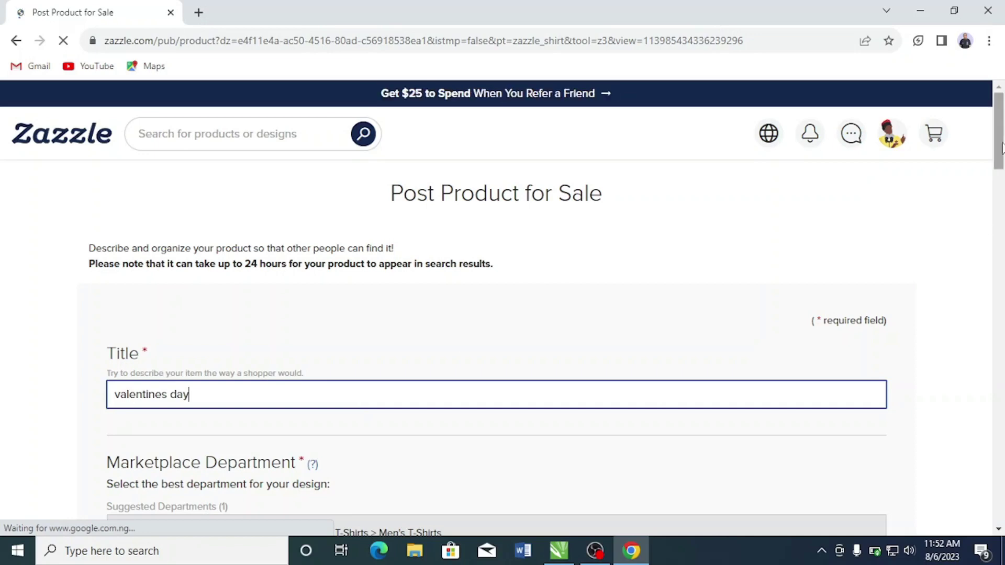
pyautogui.scroll(-4, 1001, 148)
pyautogui.click(122, 310)
pyautogui.click(126, 311)
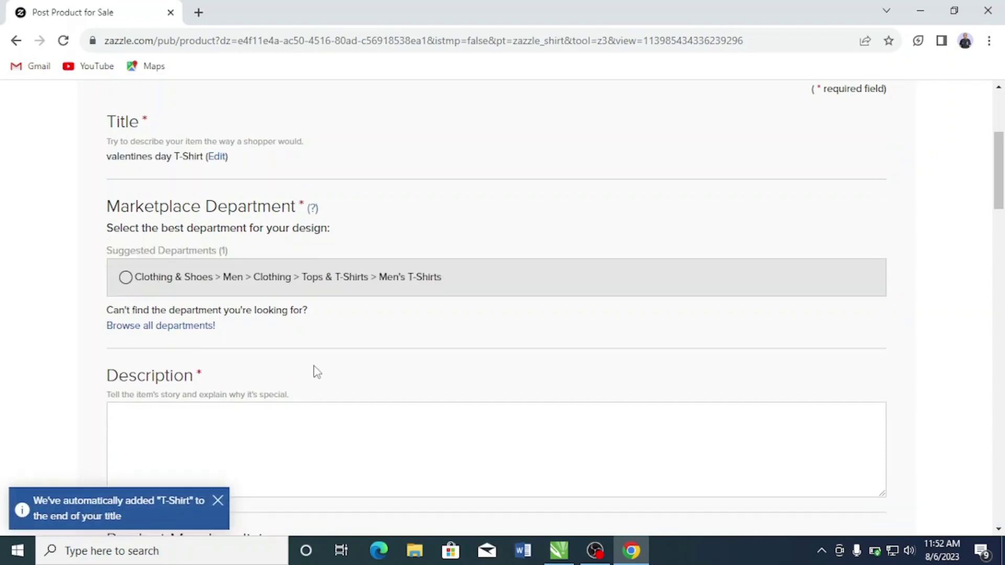
pyautogui.scroll(-1, 1002, 168)
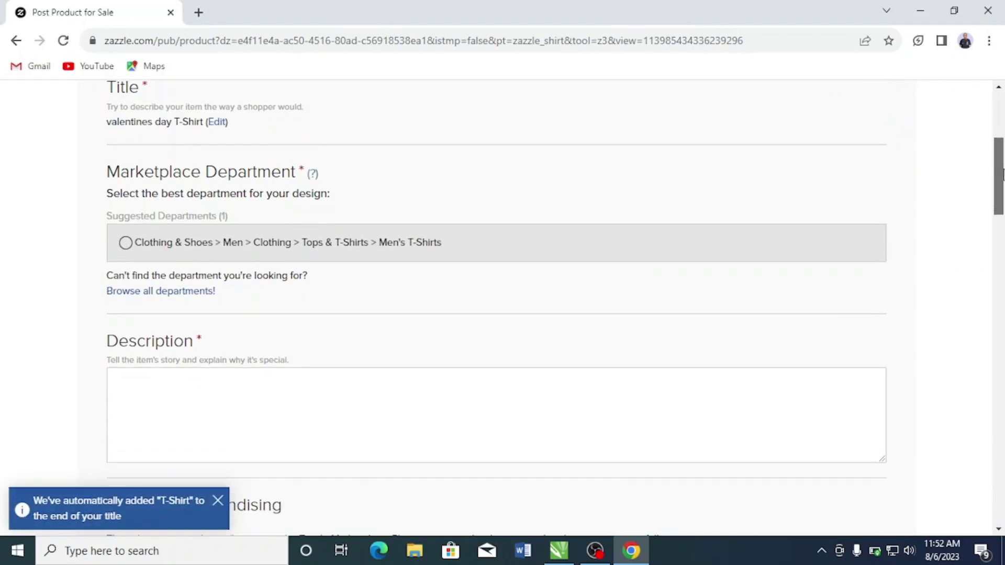
pyautogui.click(124, 227)
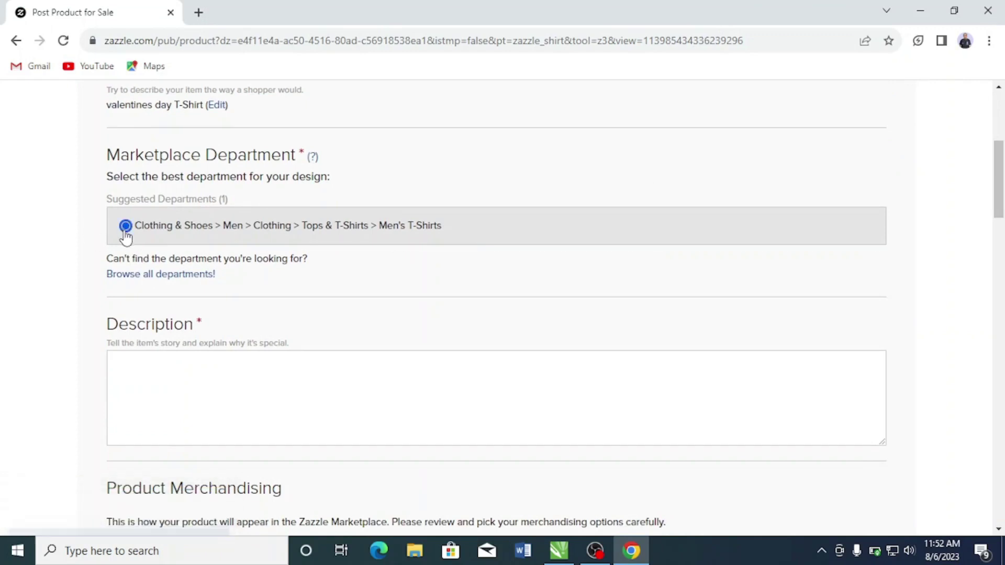
# Step: Enter "Valetines day t shirt for couples" as the product description
pyautogui.click(210, 308)
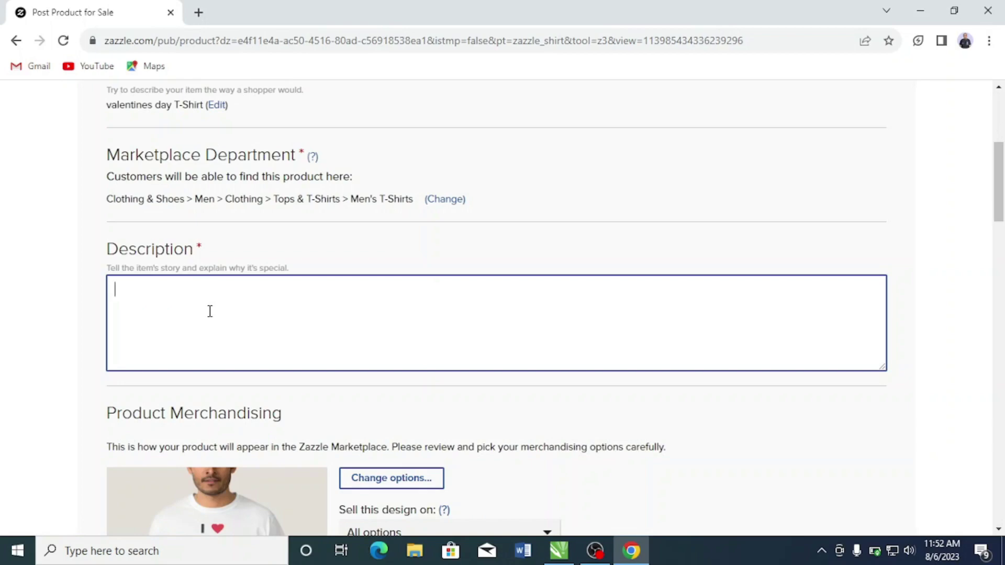
pyautogui.write('Valetn')
pyautogui.press('BackSpace')
pyautogui.write('tines day t shirt for couples')
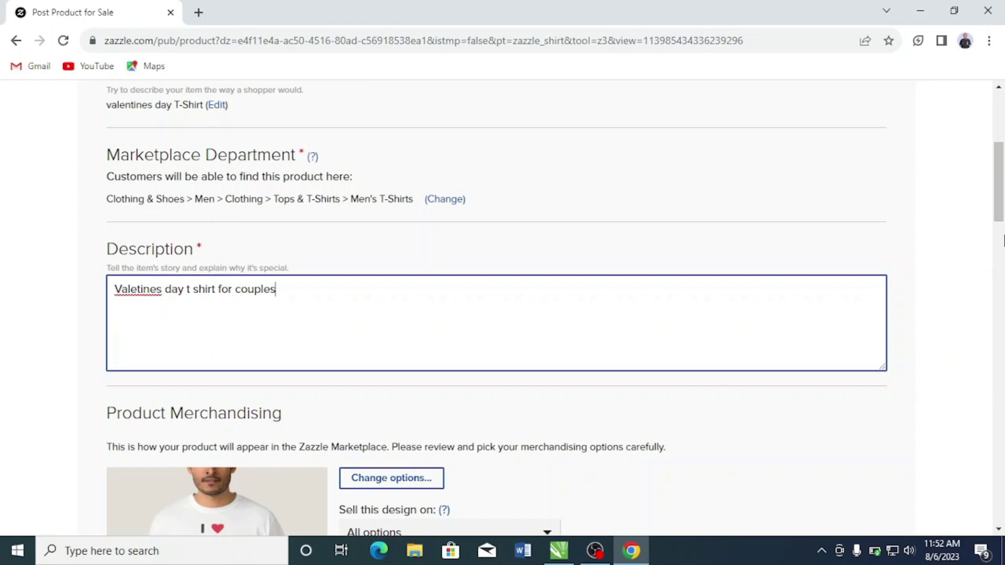
# Step: Restrict the options the design is sold on to White only
pyautogui.scroll(-3, 1003, 241)
pyautogui.click(507, 379)
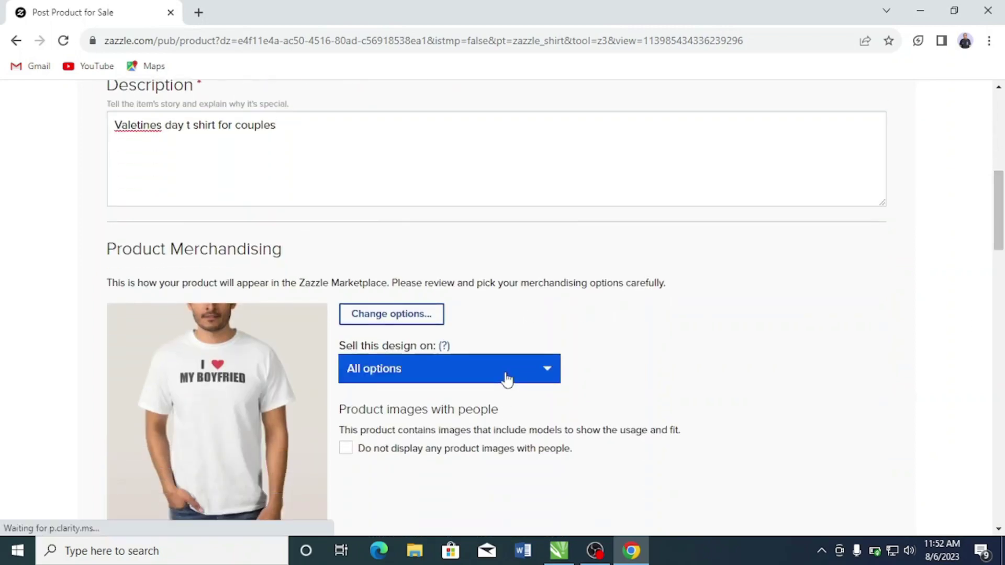
pyautogui.press('Escape')
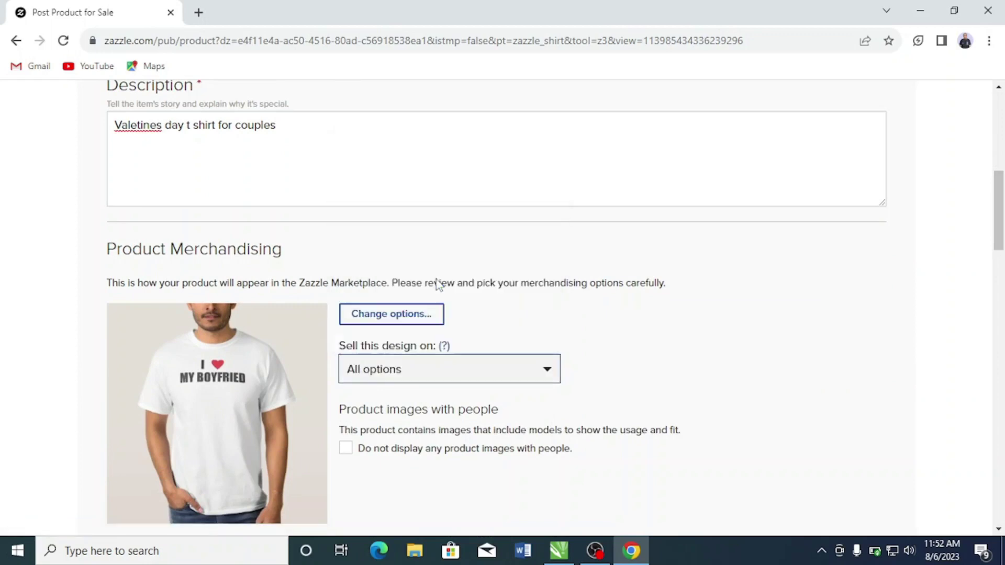
pyautogui.press('Down')
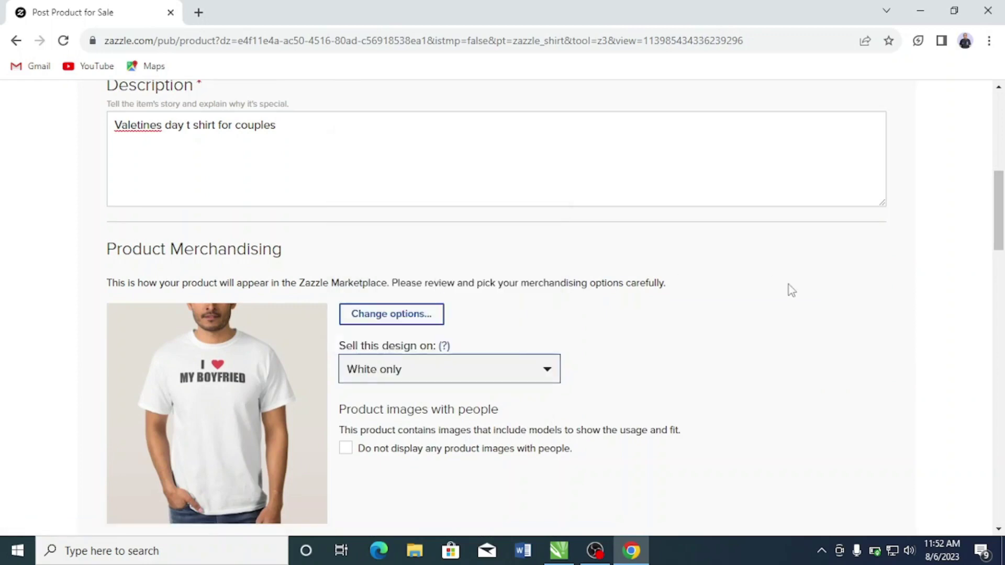
pyautogui.click(432, 379)
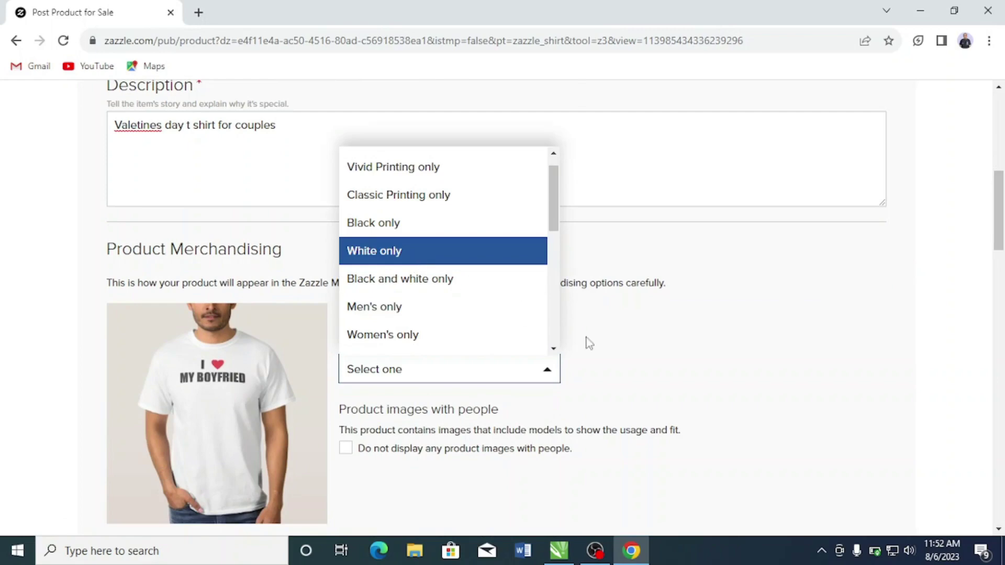
pyautogui.click(753, 323)
pyautogui.moveTo(1000, 233); pyautogui.dragTo(1002, 264)
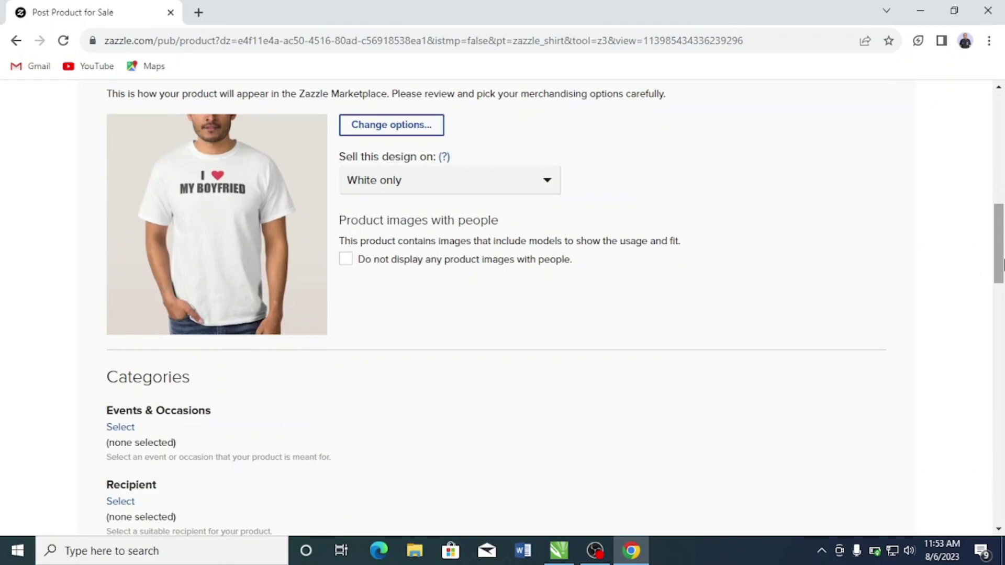
pyautogui.moveTo(1002, 265); pyautogui.dragTo(1002, 305)
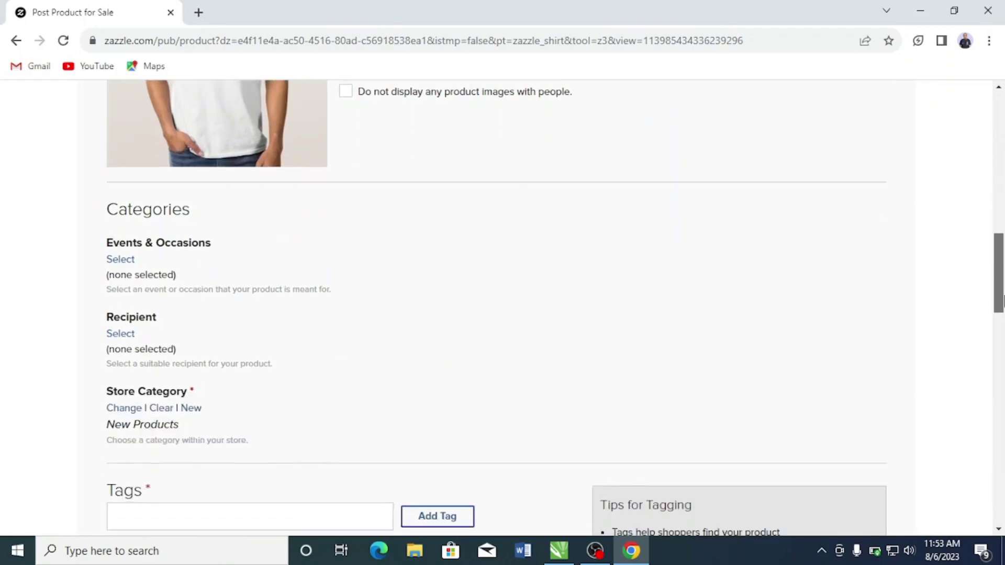
pyautogui.click(126, 194)
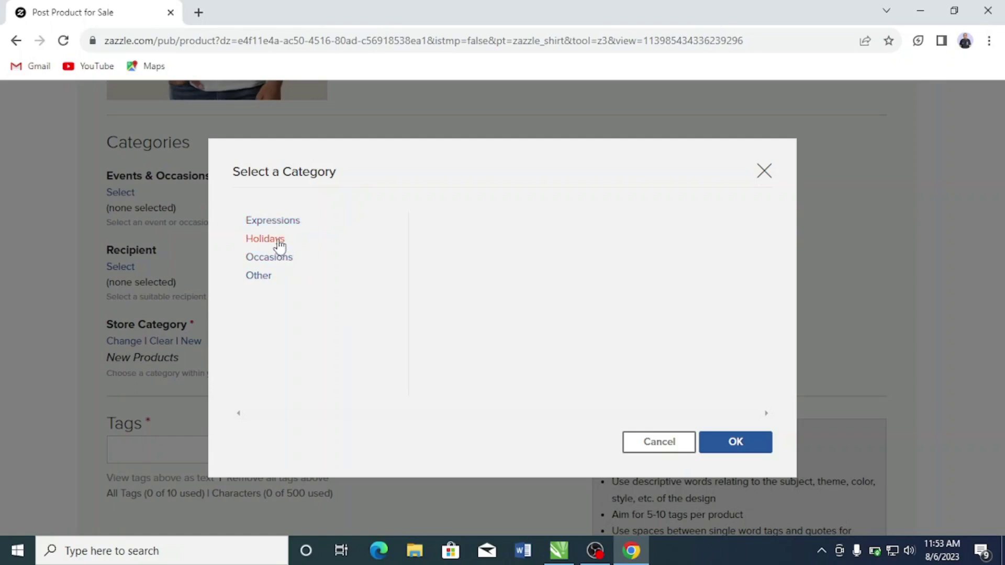
pyautogui.click(763, 173)
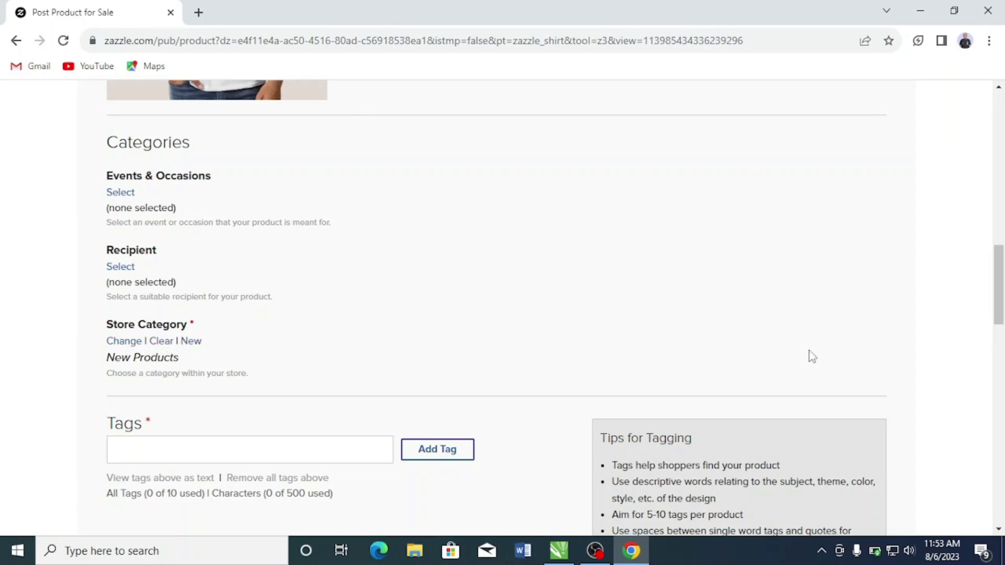
# Step: Add the tags lover, couple, valentine, love and women to the product
pyautogui.moveTo(998, 300); pyautogui.dragTo(1002, 321)
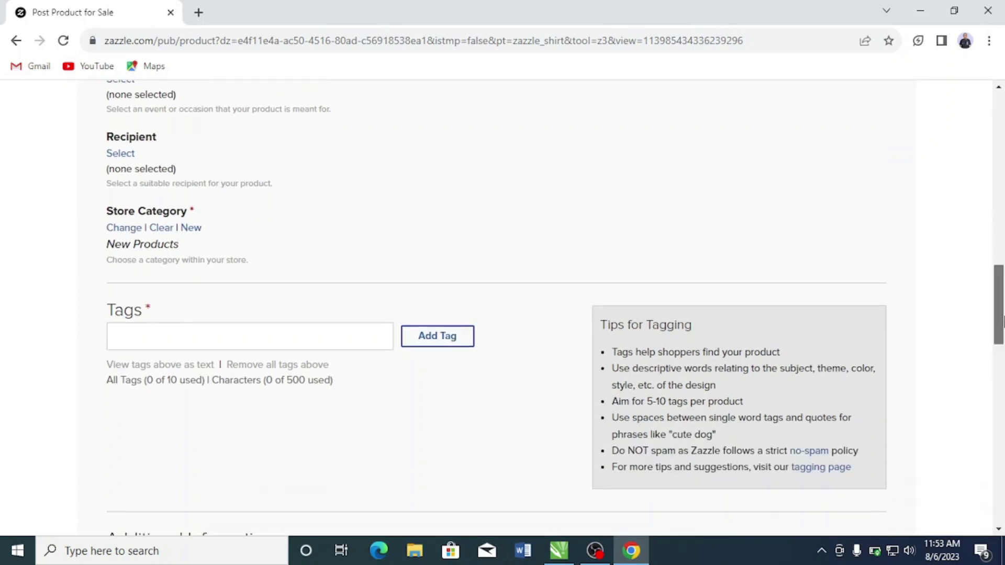
pyautogui.click(212, 326)
pyautogui.write('lover,')
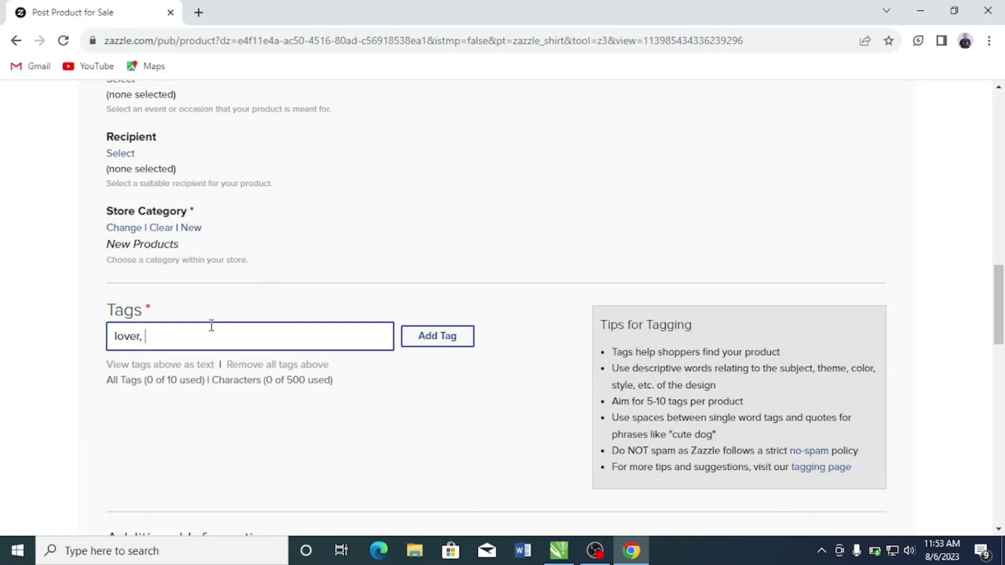
pyautogui.write('couple, valentine,love')
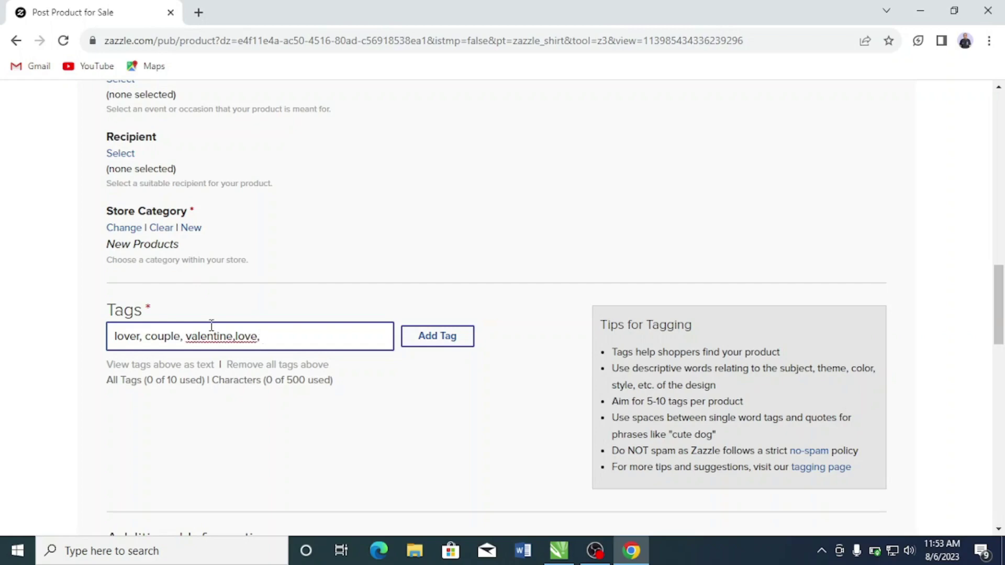
pyautogui.write(', women')
pyautogui.click(451, 346)
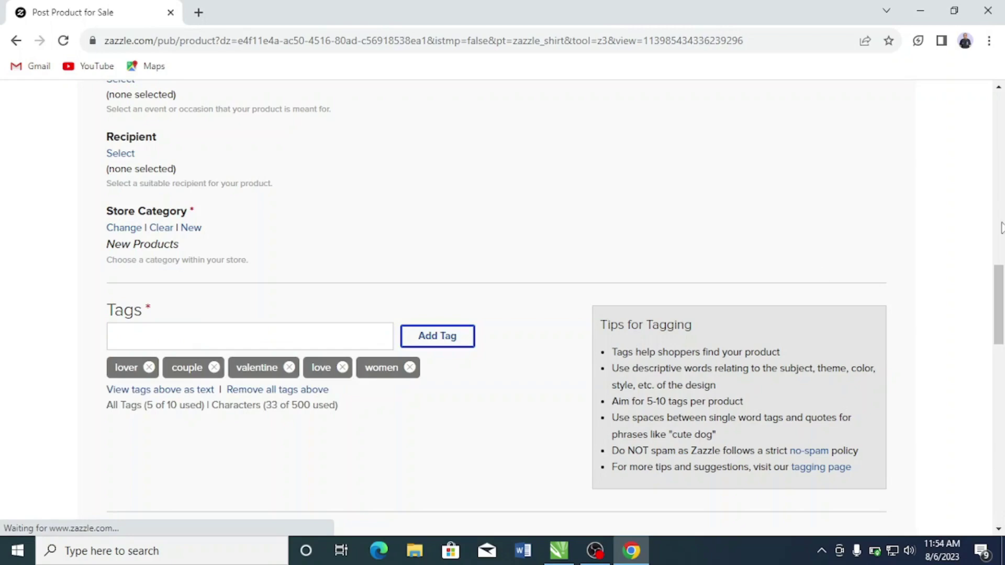
# Step: Set the suitable audience to G and the royalty percentage to 15%
pyautogui.scroll(-6, 264, 256)
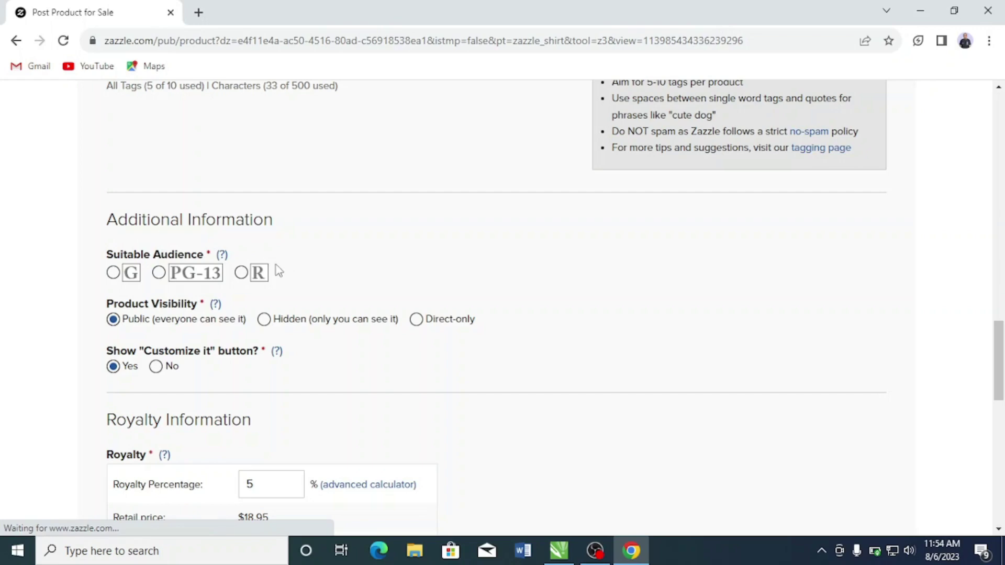
pyautogui.click(114, 273)
pyautogui.moveTo(999, 356); pyautogui.dragTo(1001, 404)
pyautogui.click(244, 235)
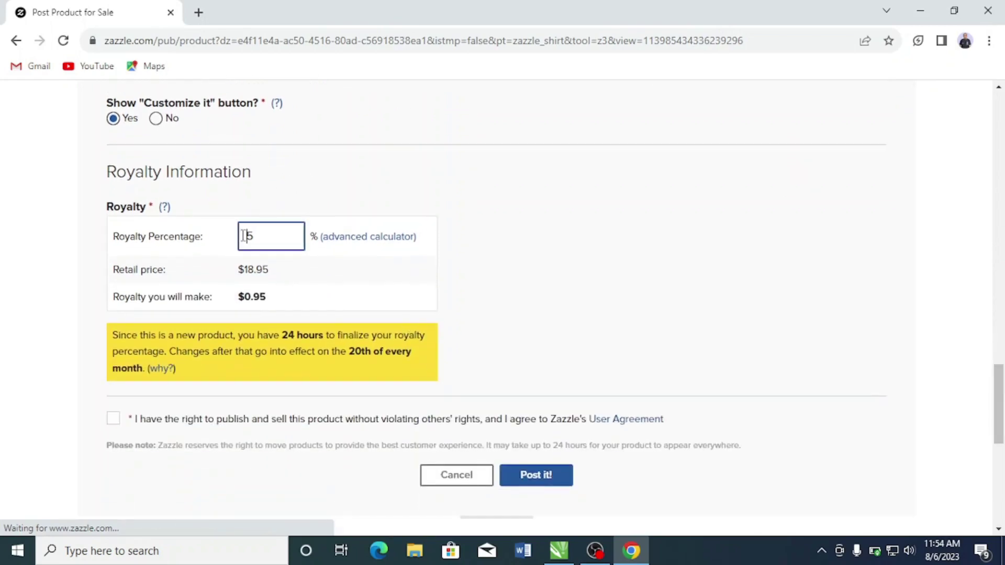
pyautogui.write('1')
pyautogui.click(634, 272)
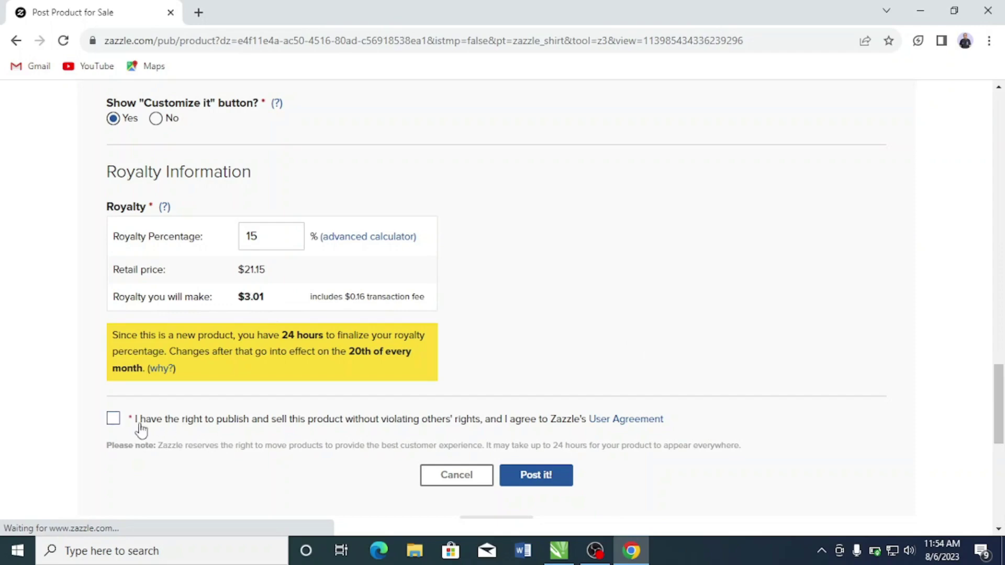
# Step: Accept the publishing rights statement and User Agreement and post the product for sale
pyautogui.click(113, 419)
pyautogui.scroll(-2, 999, 403)
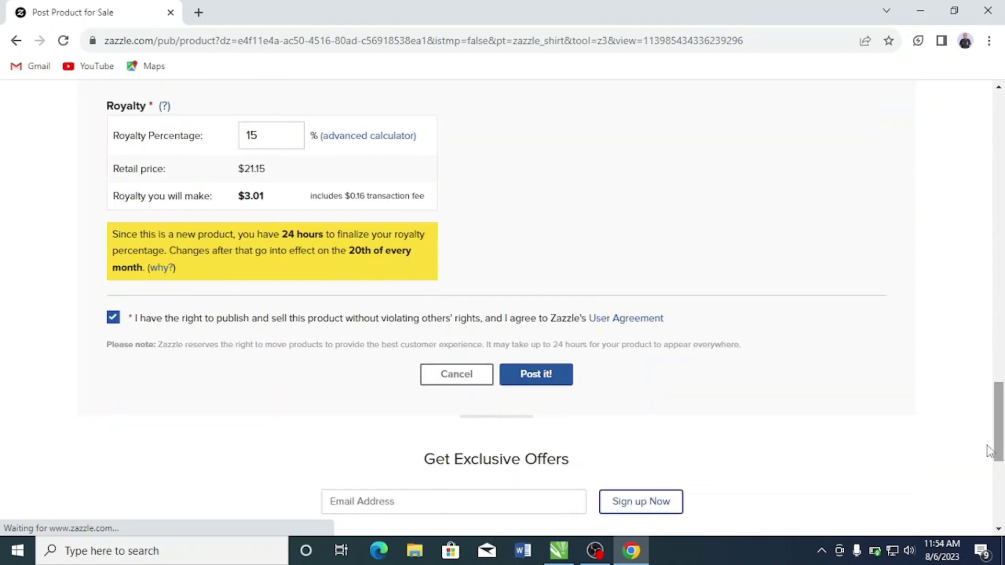
pyautogui.click(547, 376)
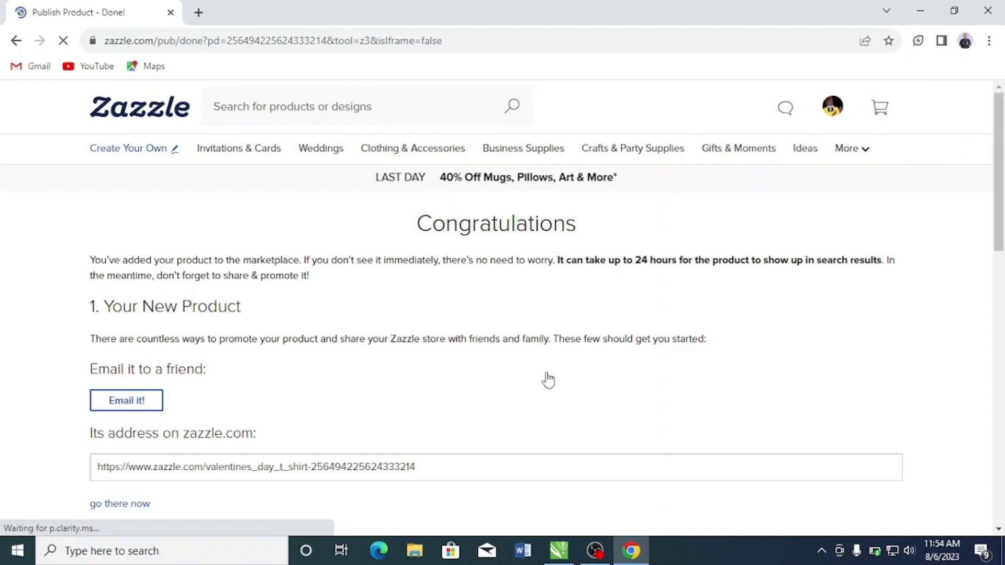
# Step: Open the posted T-shirt's product page from its address on zazzle.com
pyautogui.scroll(-1, 722, 225)
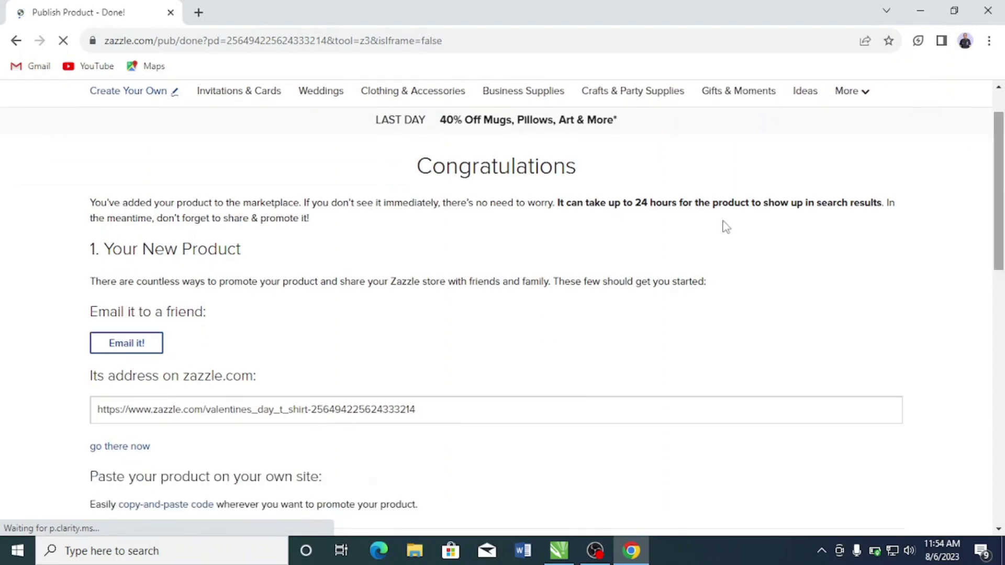
pyautogui.click(429, 411)
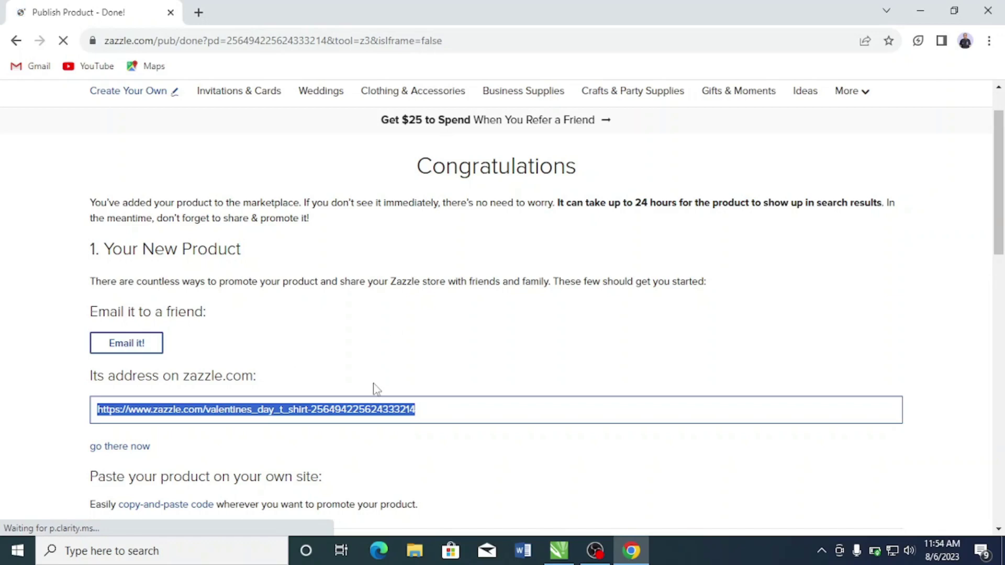
pyautogui.rightClick(369, 412)
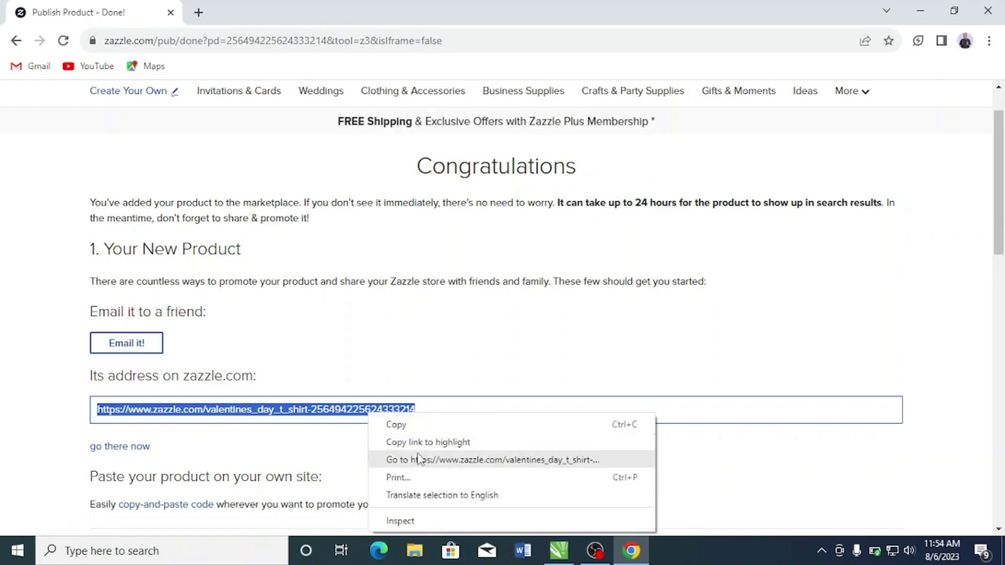
pyautogui.press('Escape')
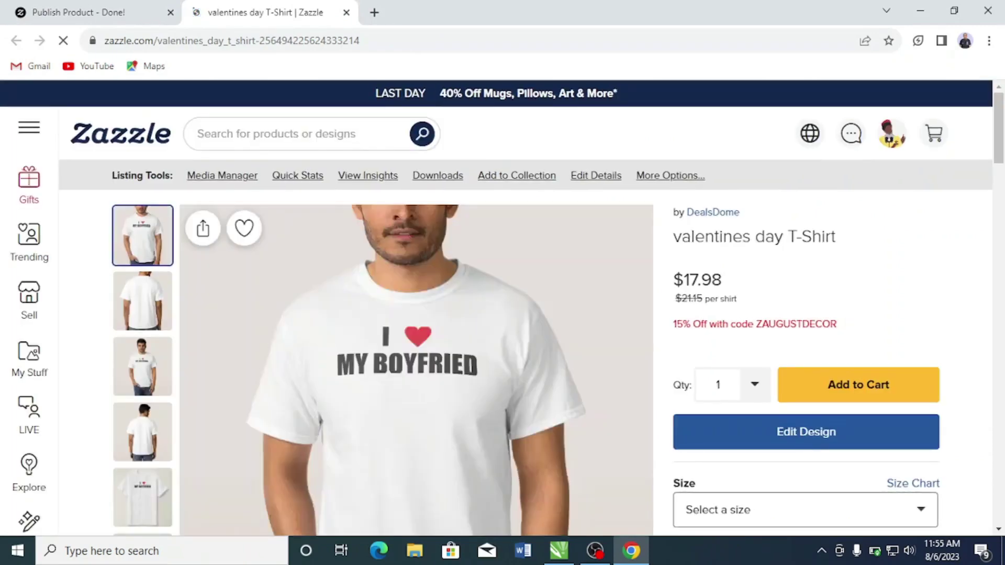
# Step: Look through the T-shirt's product page, including the design transfer products and product details, and select the size Adult S
pyautogui.moveTo(1003, 121)
pyautogui.mouseDown()
pyautogui.moveTo(1003, 224)
pyautogui.moveTo(1003, 108)
pyautogui.mouseUp()
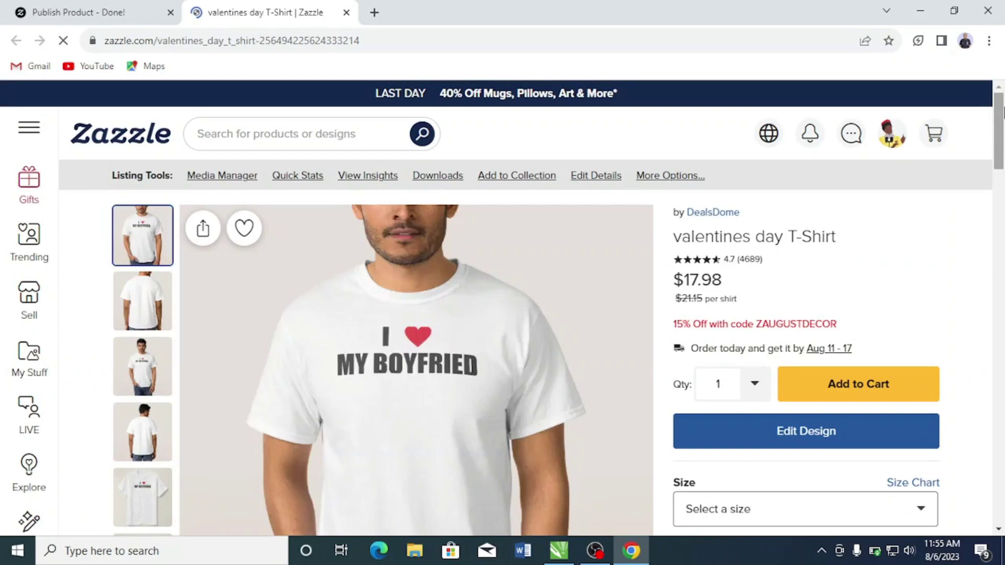
pyautogui.moveTo(1003, 108); pyautogui.dragTo(1003, 314)
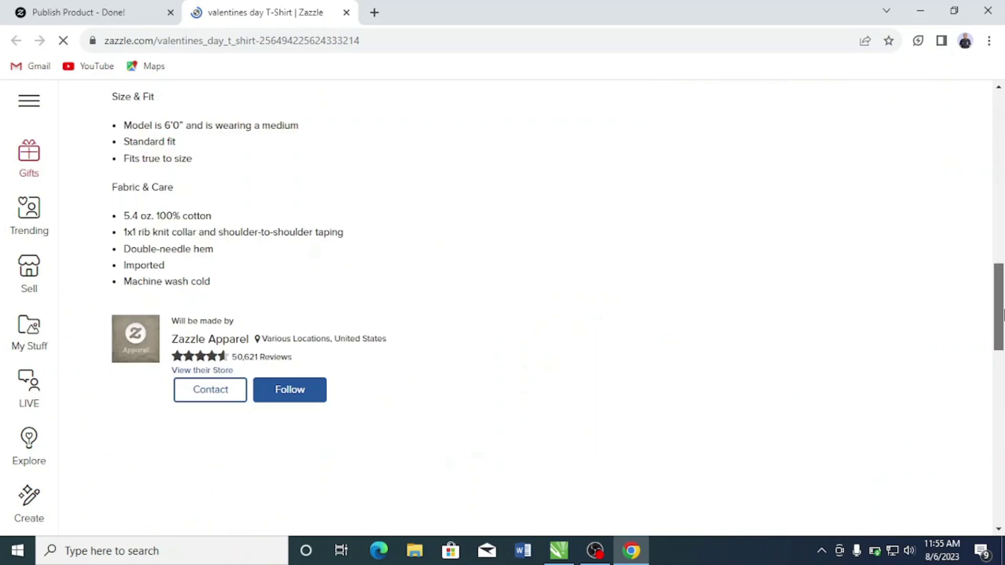
pyautogui.moveTo(1003, 314); pyautogui.dragTo(1003, 124)
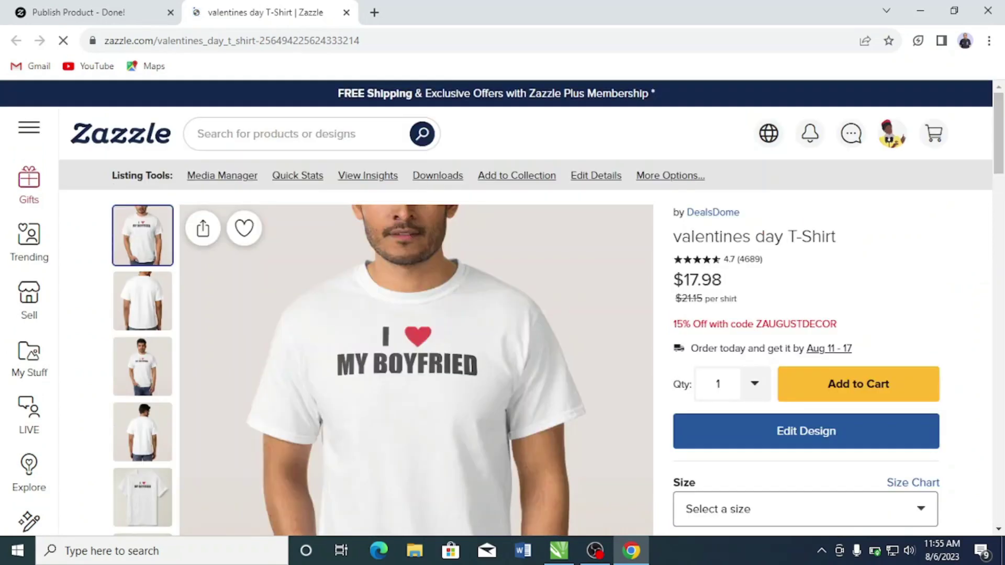
pyautogui.moveTo(1003, 157); pyautogui.dragTo(1003, 193)
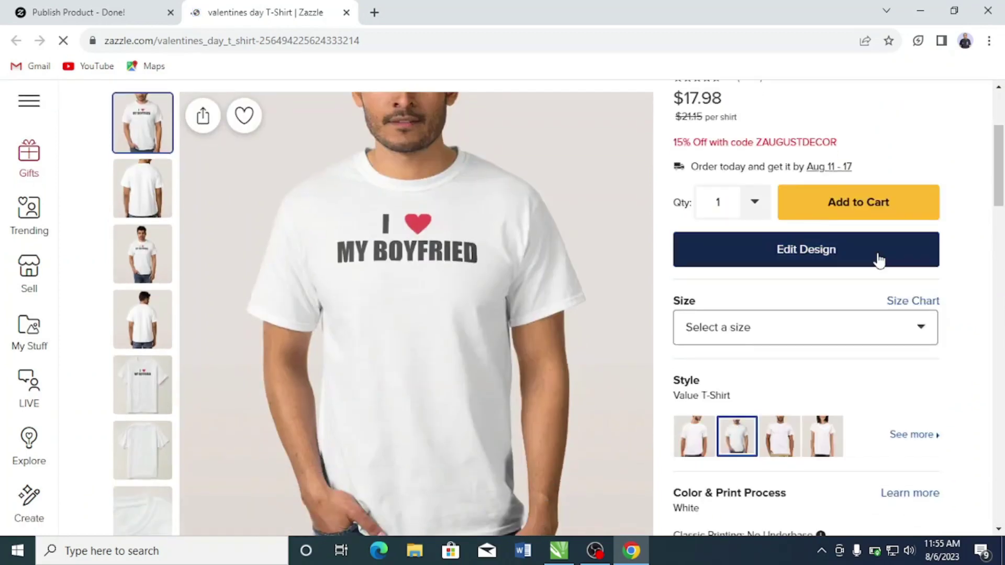
pyautogui.click(861, 328)
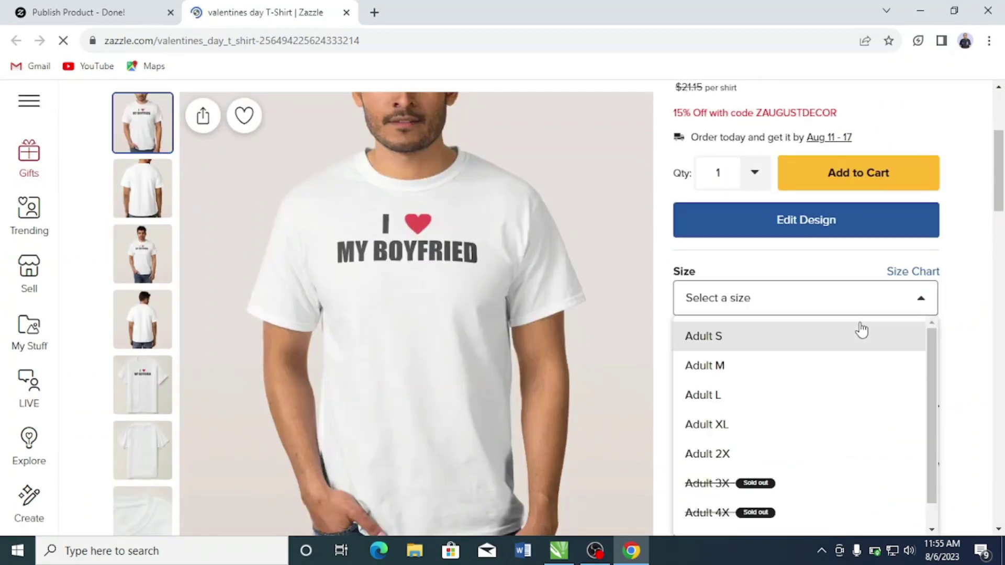
pyautogui.click(861, 331)
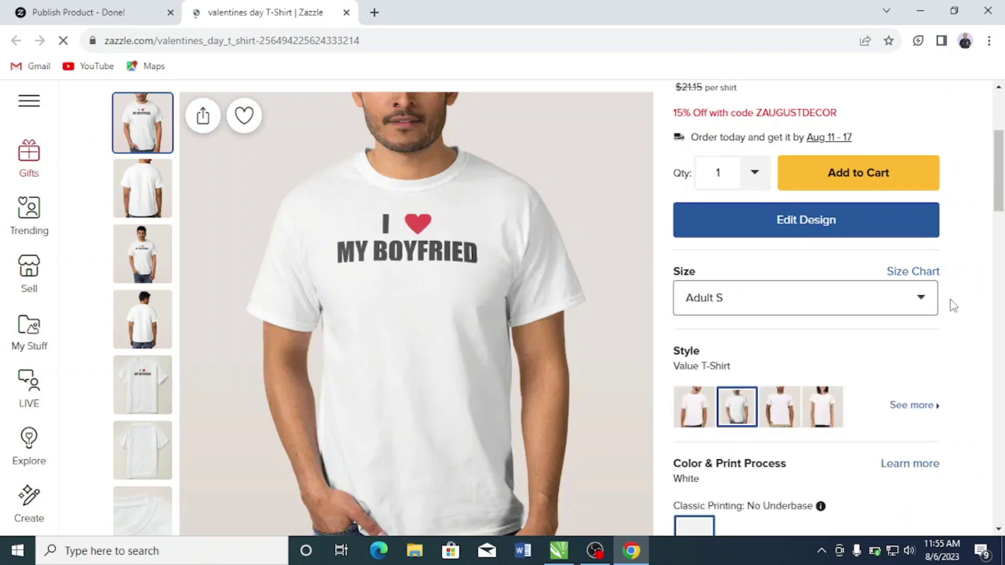
pyautogui.moveTo(1002, 209); pyautogui.dragTo(1002, 267)
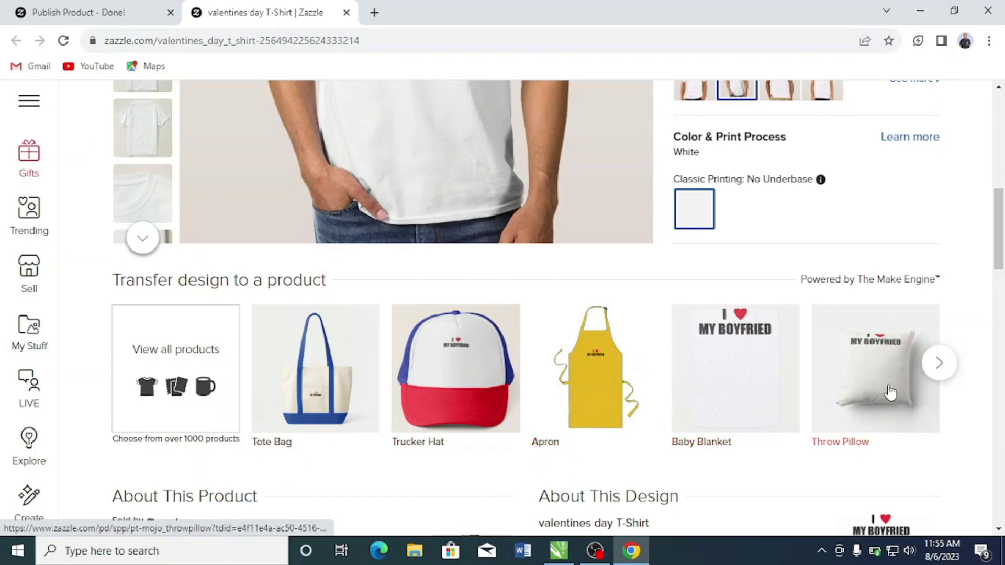
pyautogui.moveTo(998, 219); pyautogui.dragTo(1003, 300)
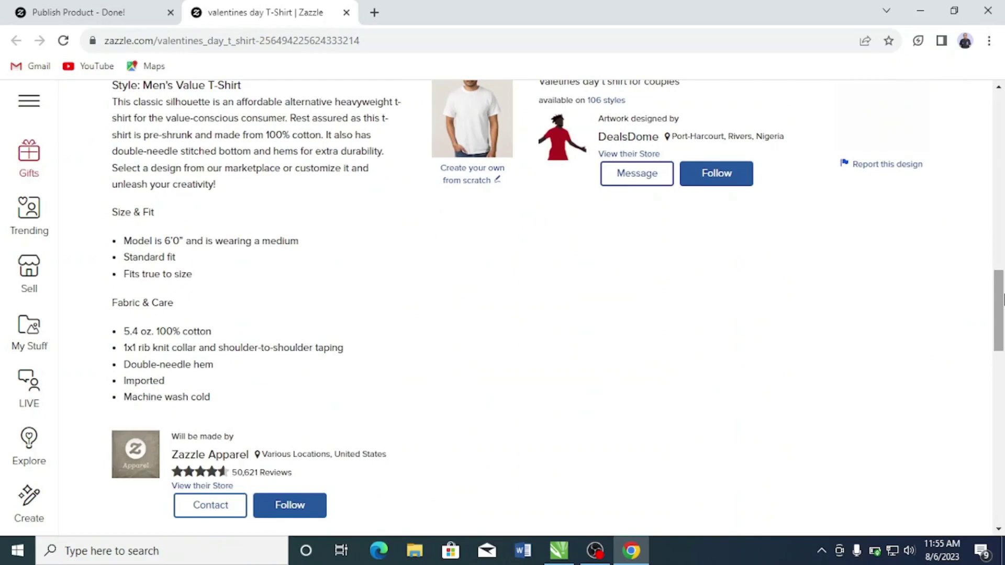